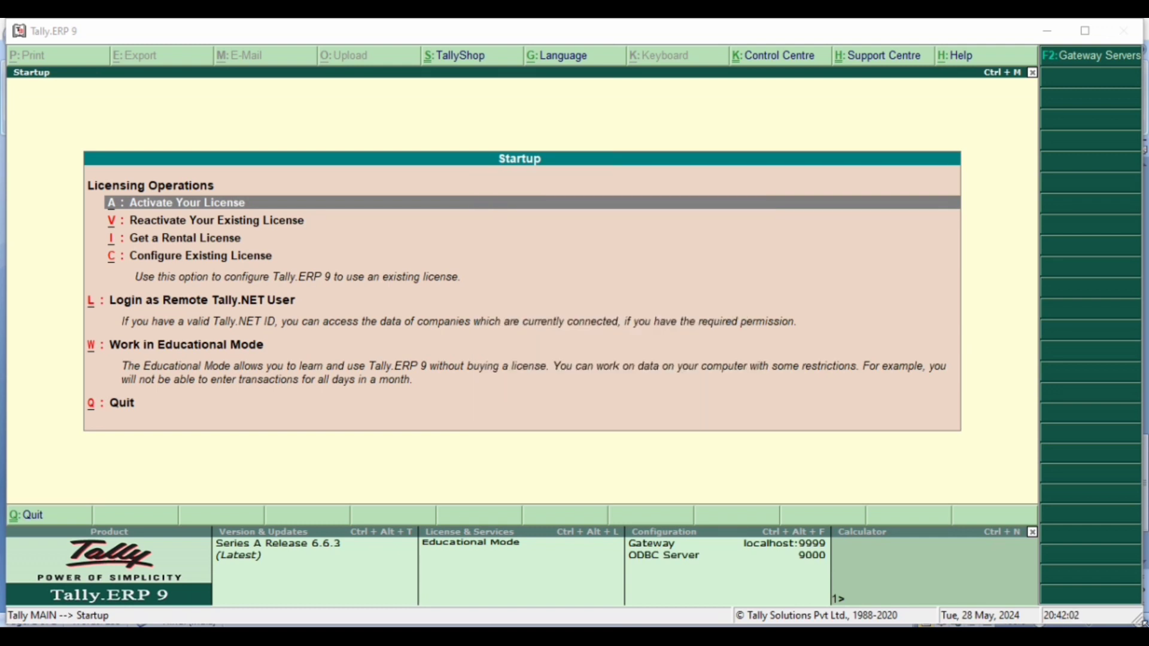
# - Start working in Educational Mode and open the company selection
pyautogui.click(203, 353)
pyautogui.click(204, 353)
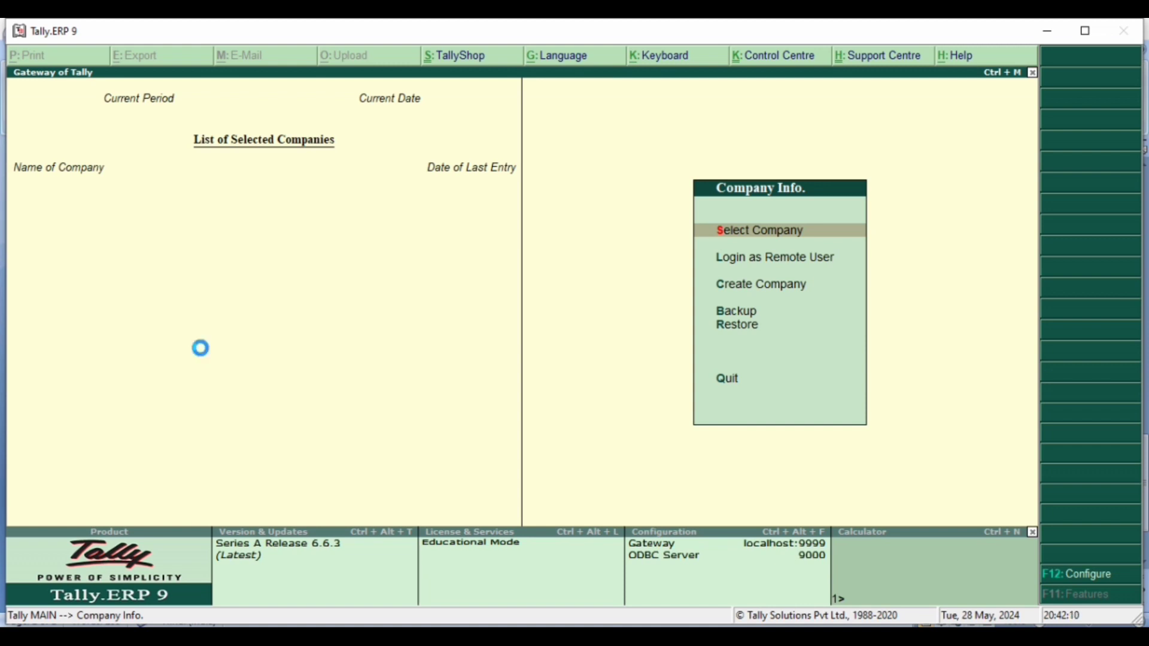
pyautogui.press('Return')
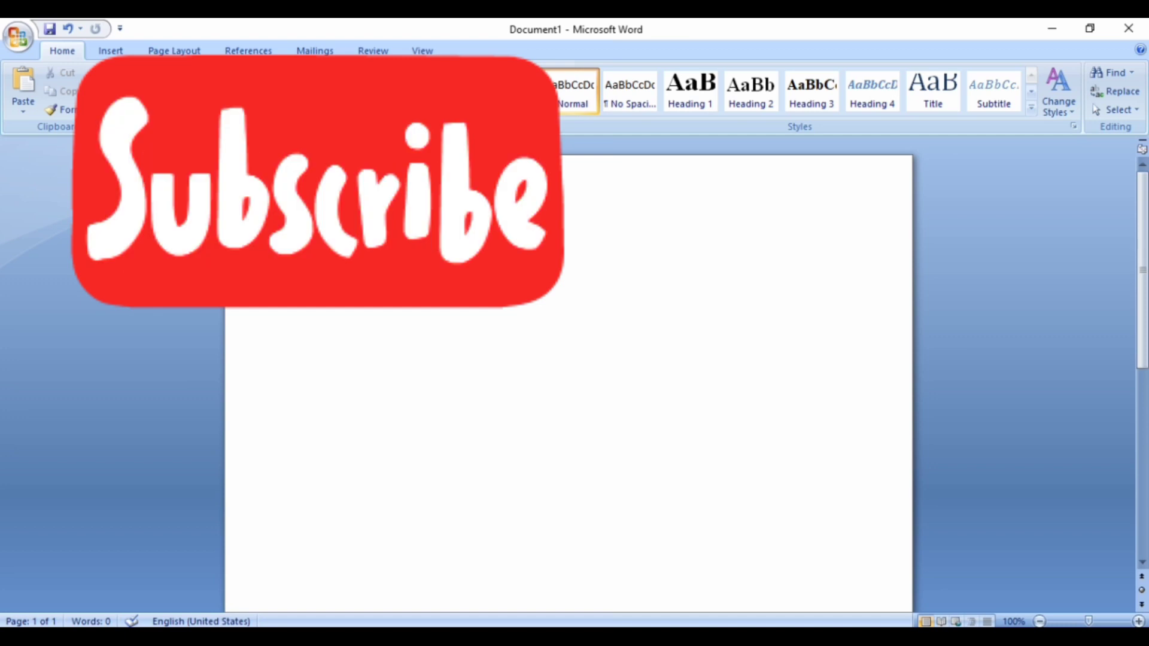
# - Open the CONTRA ENTRY document in Microsoft Word to read the receipt voucher transactions, and return to Tally.ERP 9
pyautogui.click(18, 36)
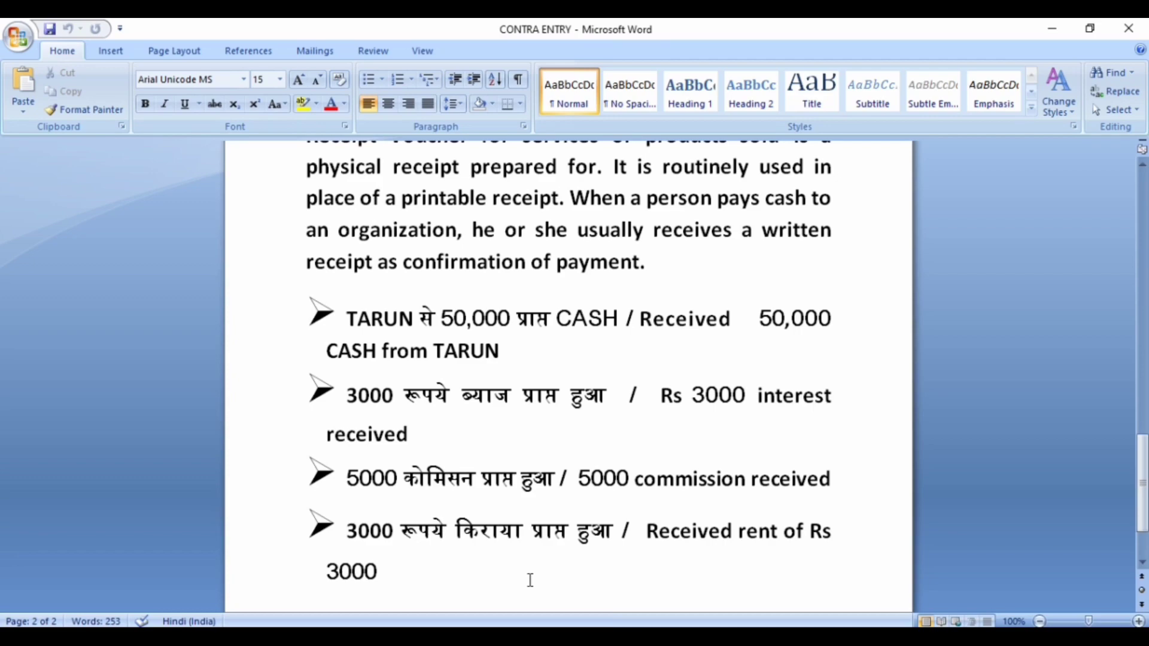
pyautogui.click(833, 637)
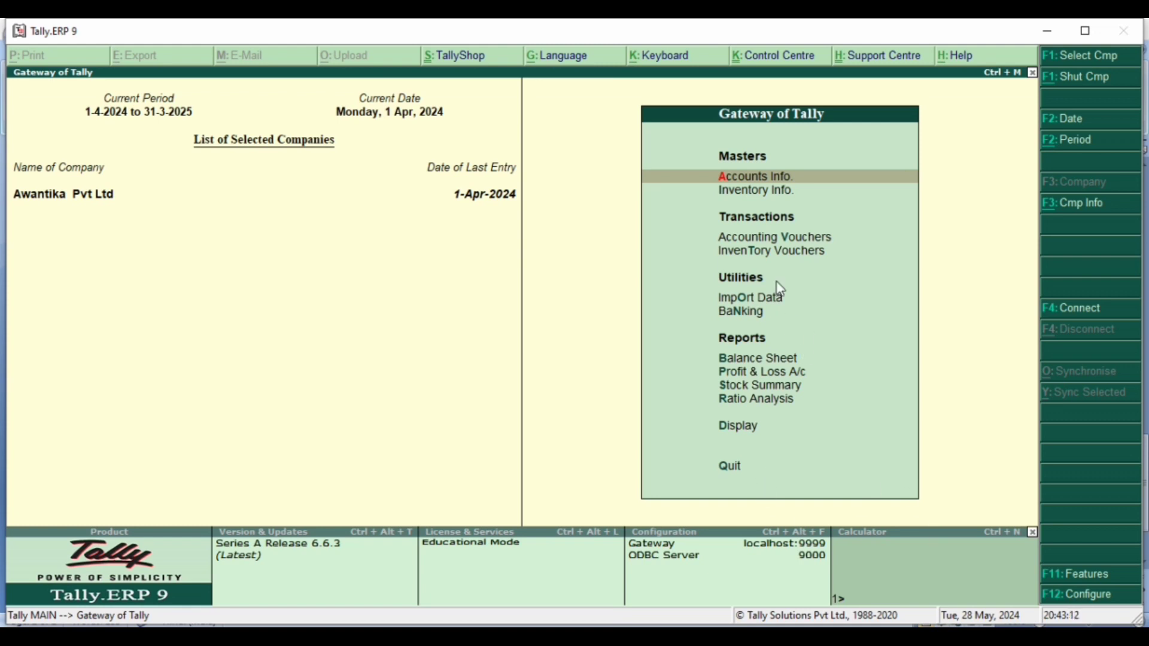
# - Open the multiple ledger creation form under Accounts Info
pyautogui.click(752, 196)
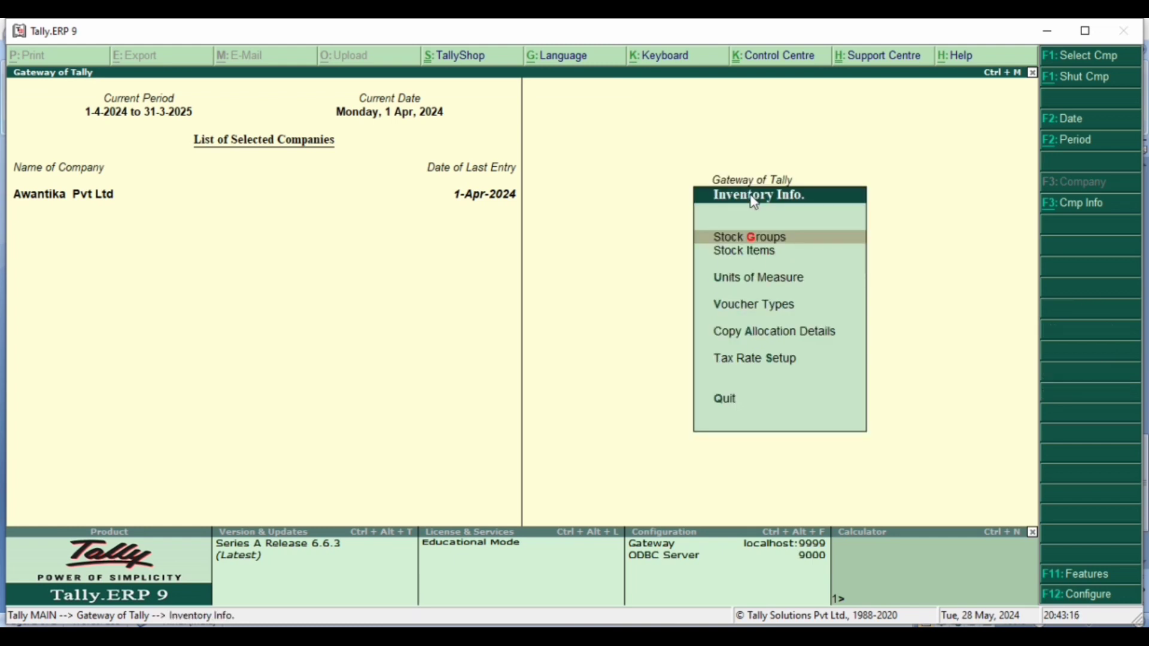
pyautogui.press('Escape')
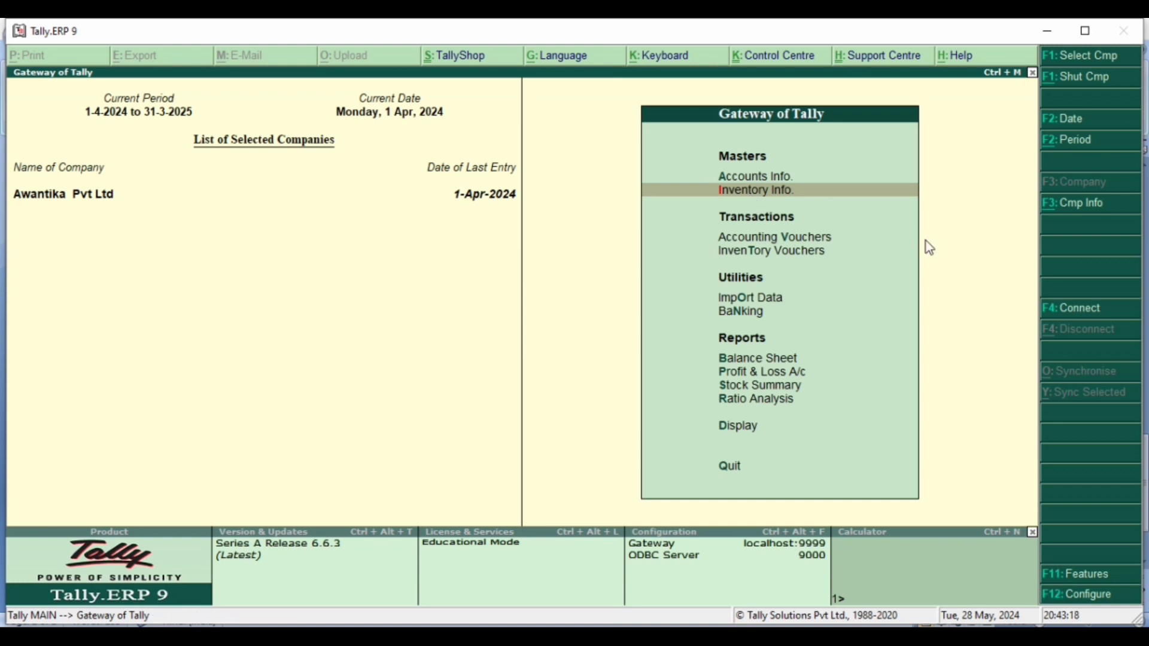
pyautogui.click(761, 177)
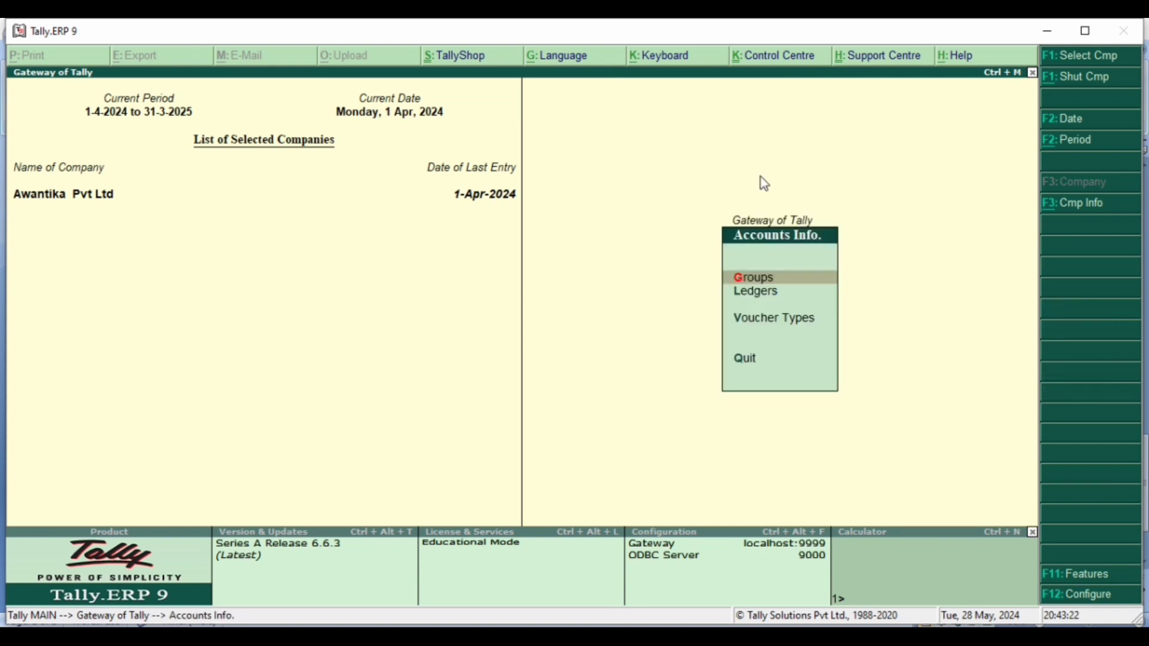
pyautogui.press('Down')
pyautogui.press('Return')
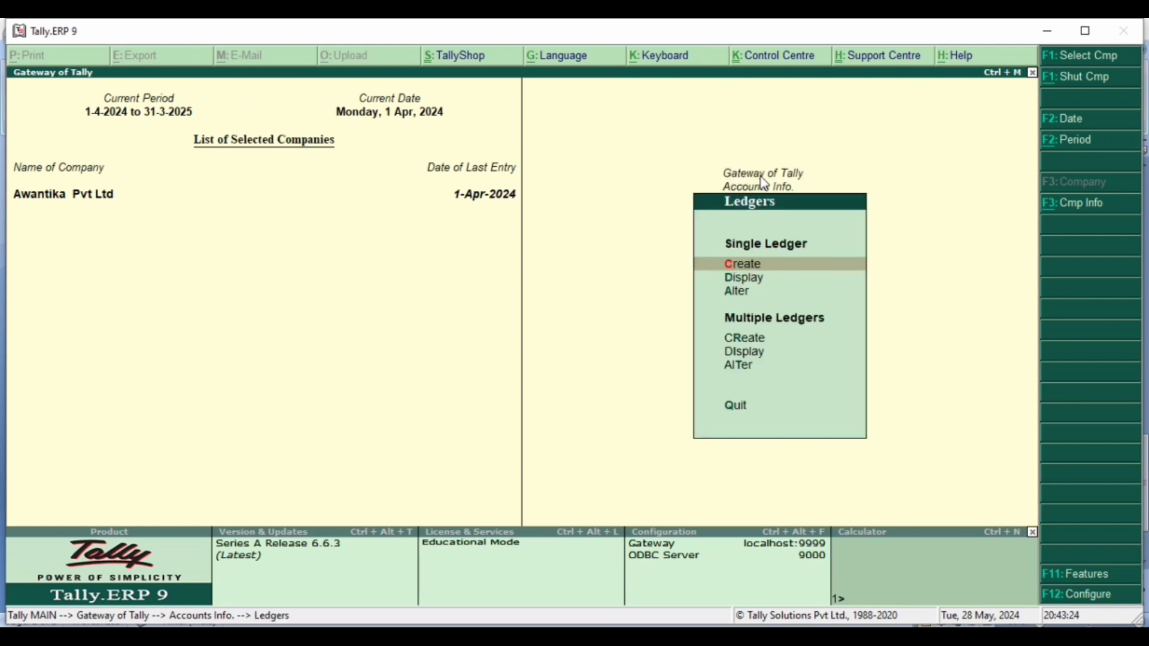
pyautogui.press('Down')
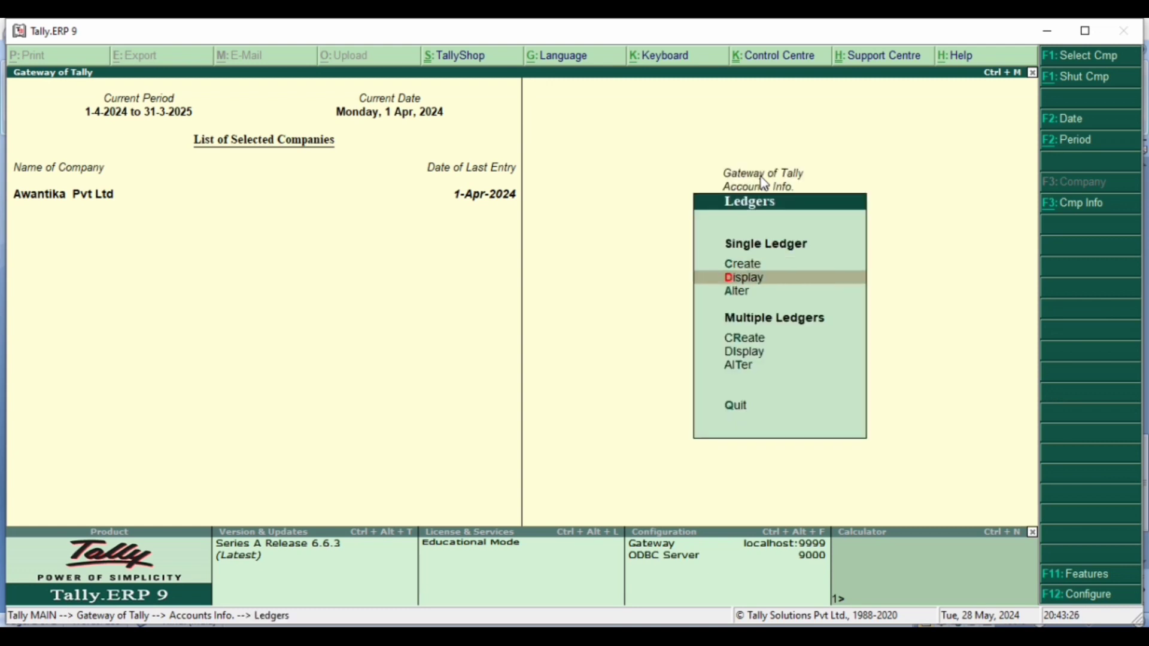
pyautogui.press('Down')
pyautogui.press('Down')
pyautogui.press('Down')
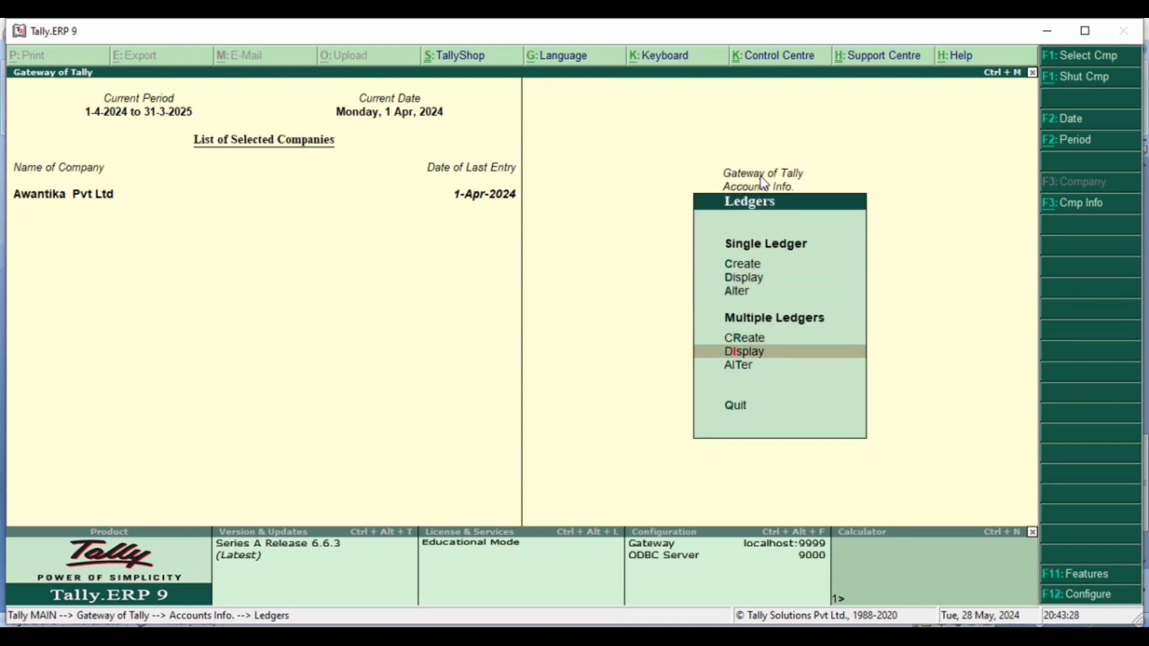
pyautogui.press('Up')
pyautogui.press('Return')
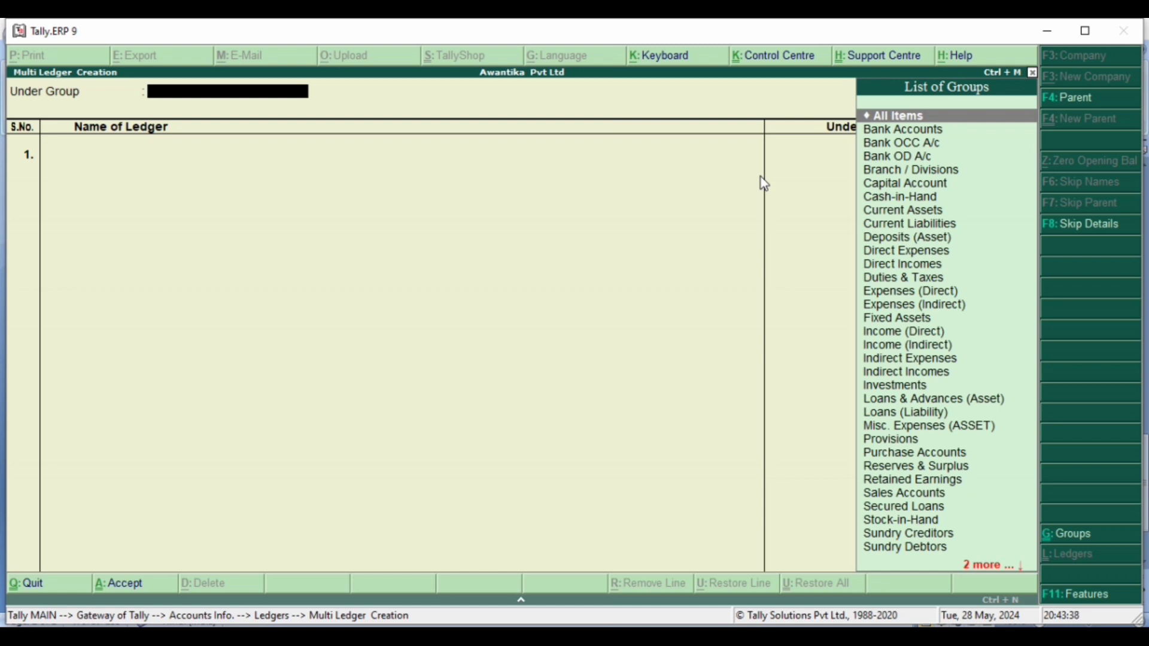
# - Switch to Microsoft Word to review the receipt entries in the CONTRA ENTRY document, and return to Tally.ERP 9
pyautogui.moveTo(753, 636)
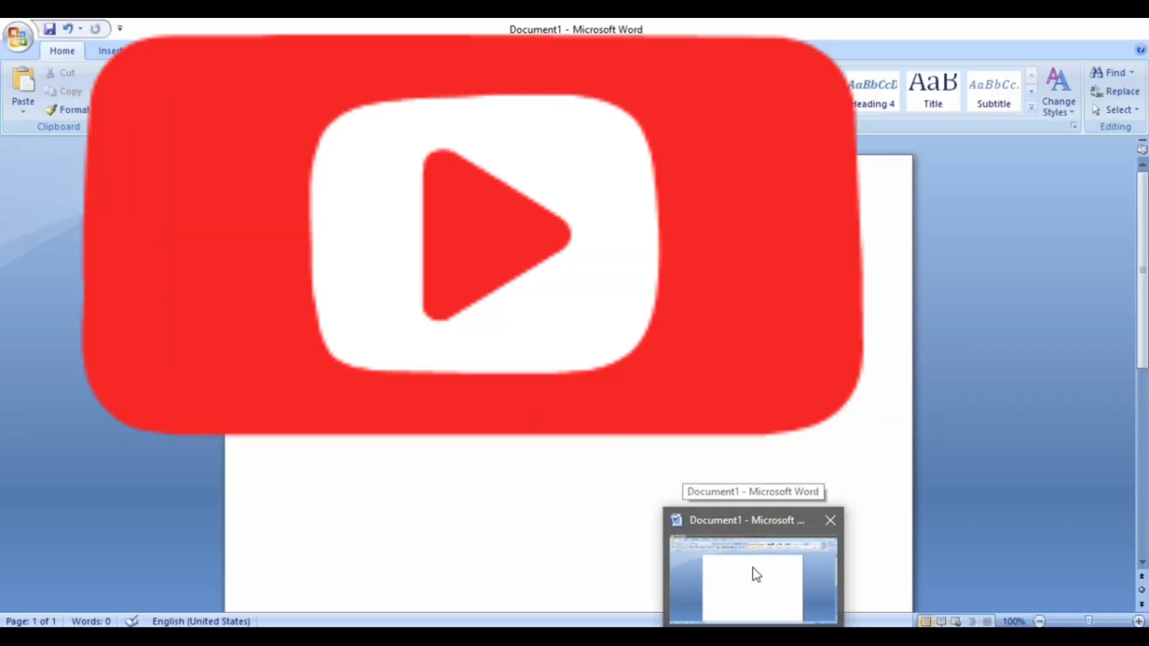
pyautogui.click(753, 569)
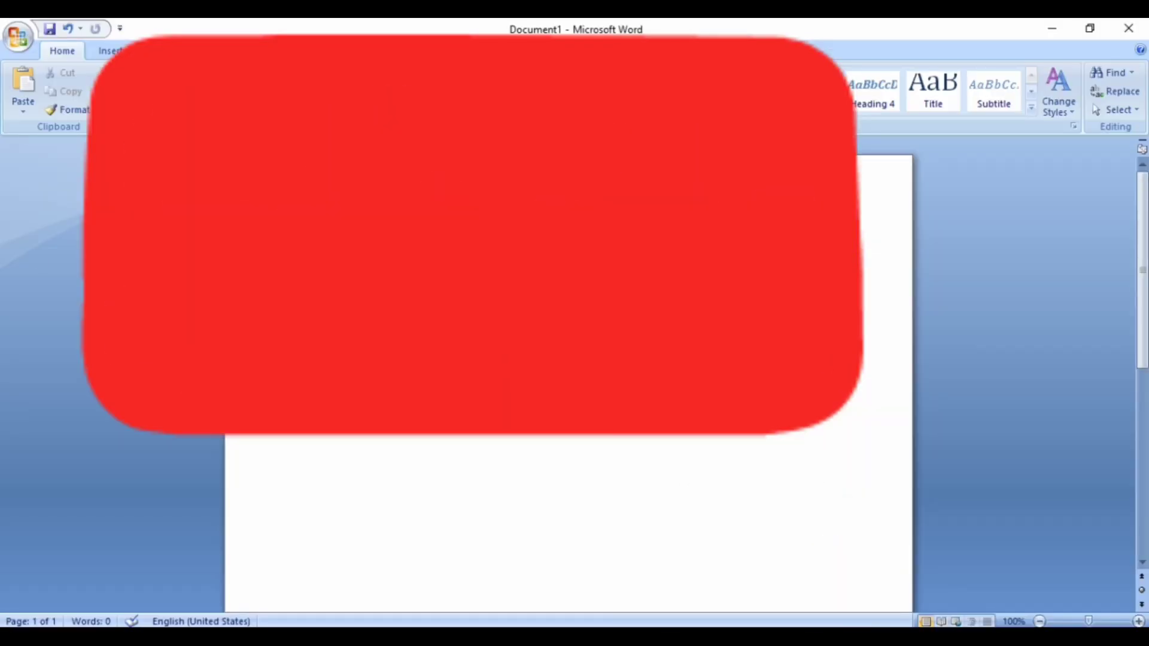
pyautogui.click(11, 27)
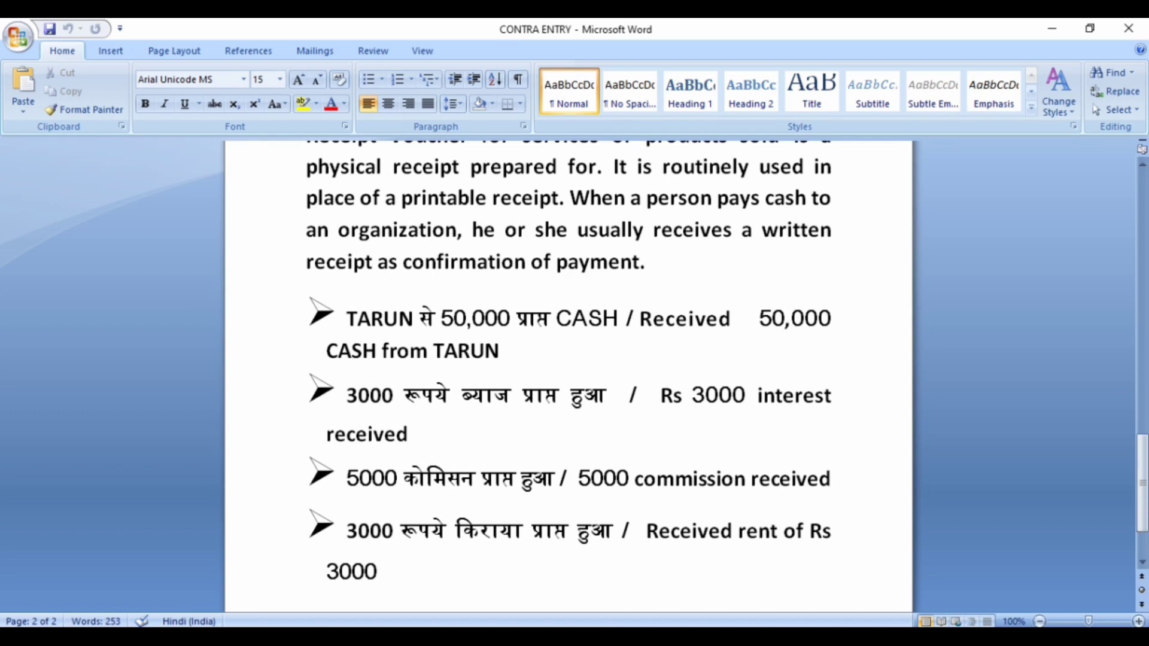
pyautogui.click(833, 637)
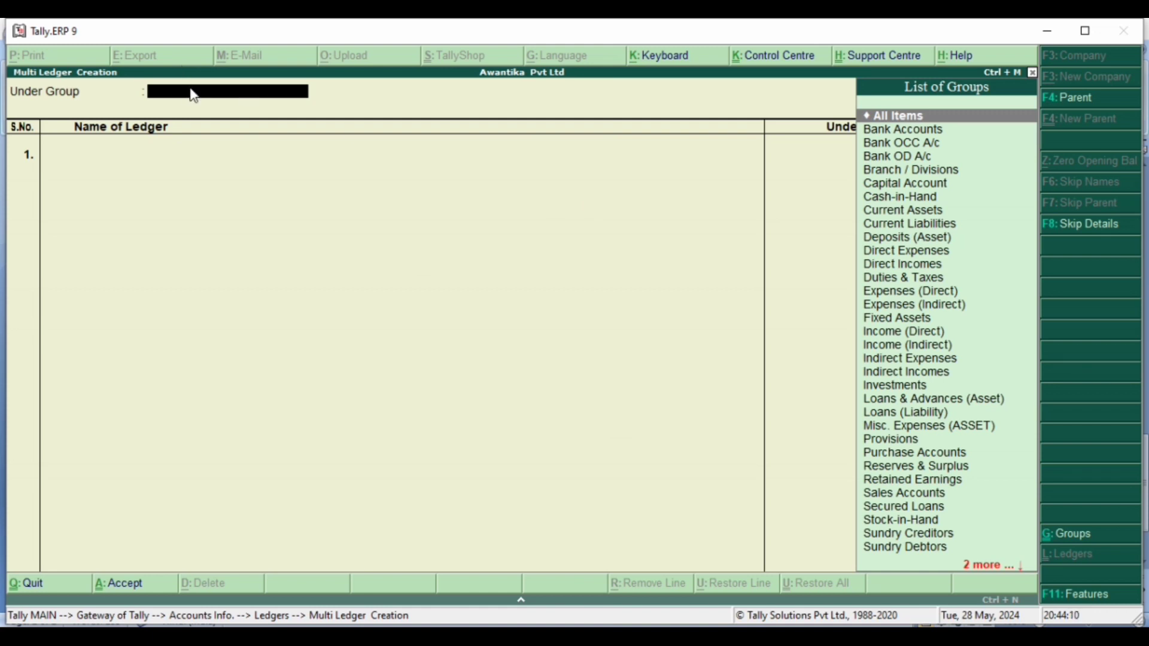
# - Set the group for the new ledgers to Indirect Incomes
pyautogui.write('In')
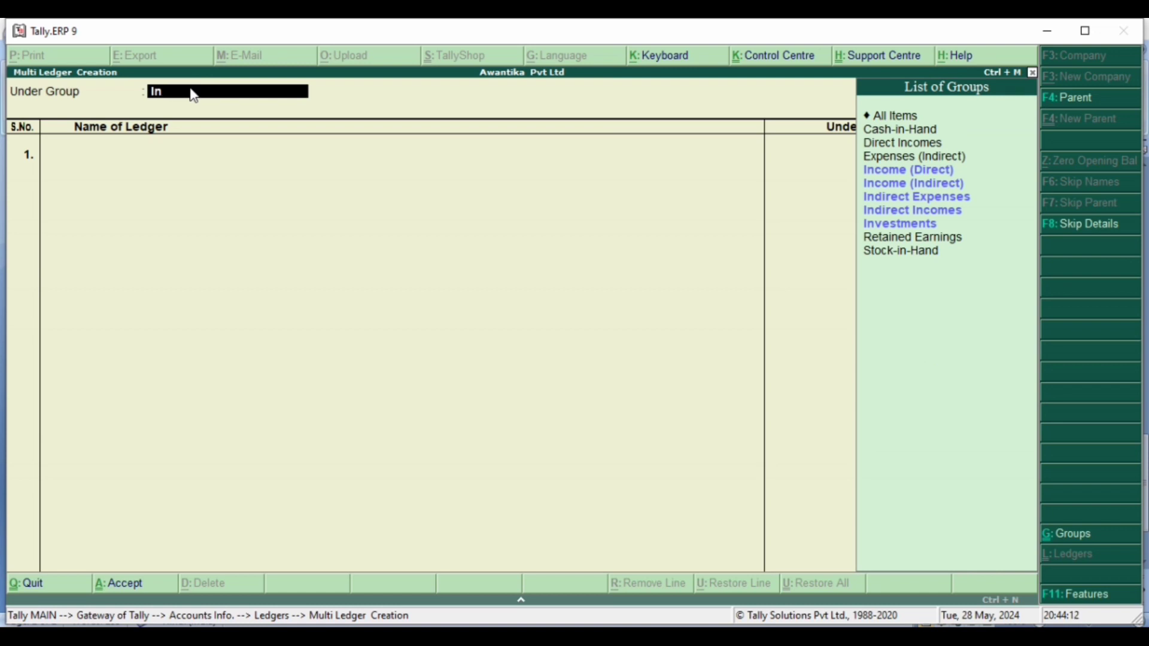
pyautogui.click(916, 210)
pyautogui.press('Return')
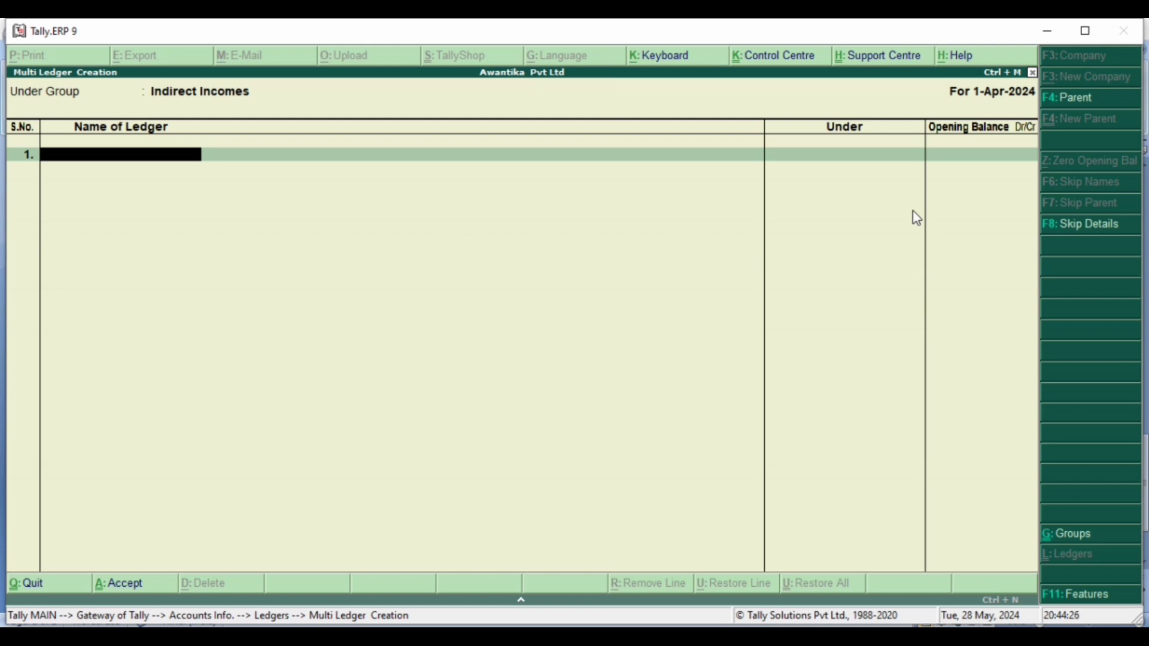
# - Add a Commission ledger on the first line, leaving its opening balance blank
pyautogui.write('Commission')
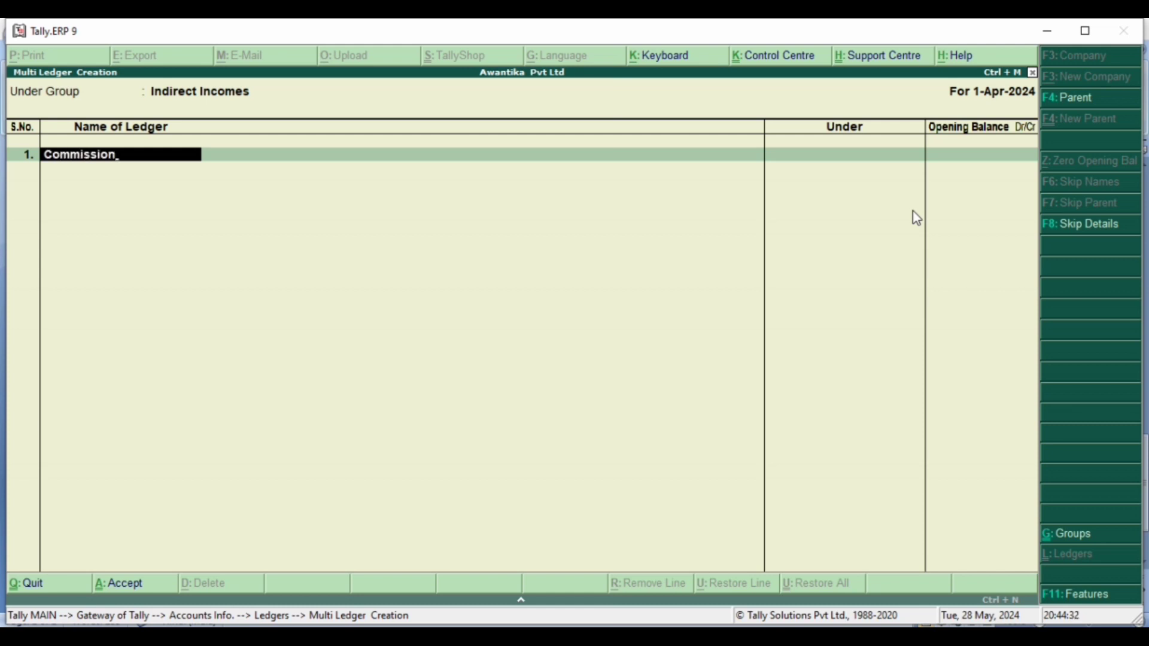
pyautogui.press('Return')
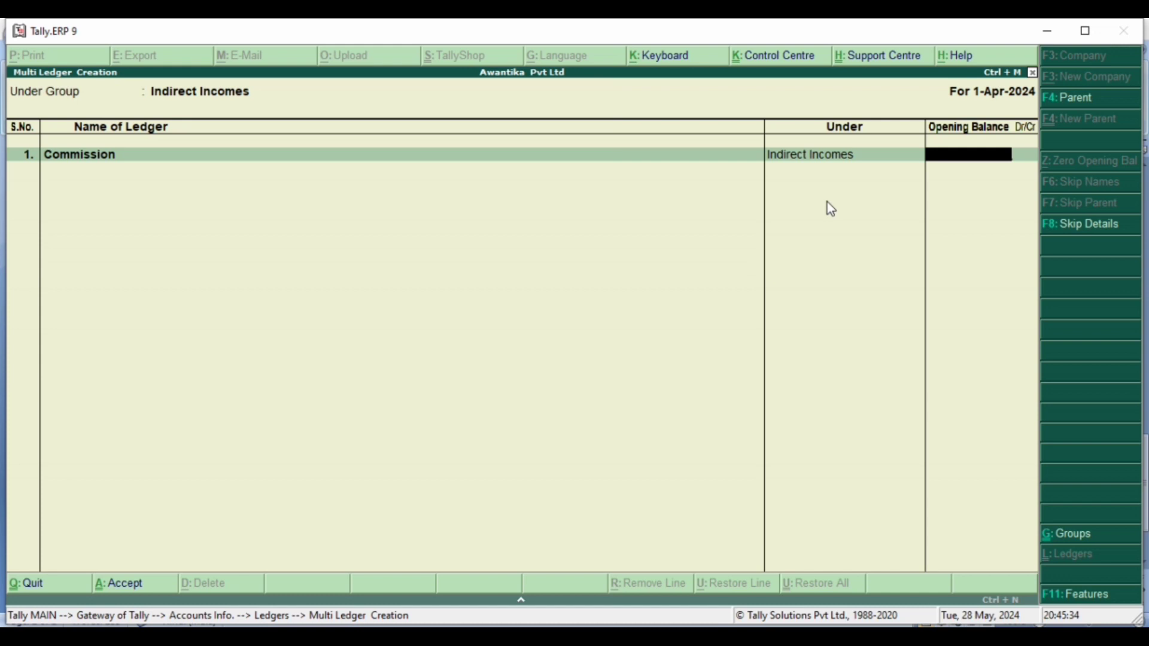
pyautogui.press('Return')
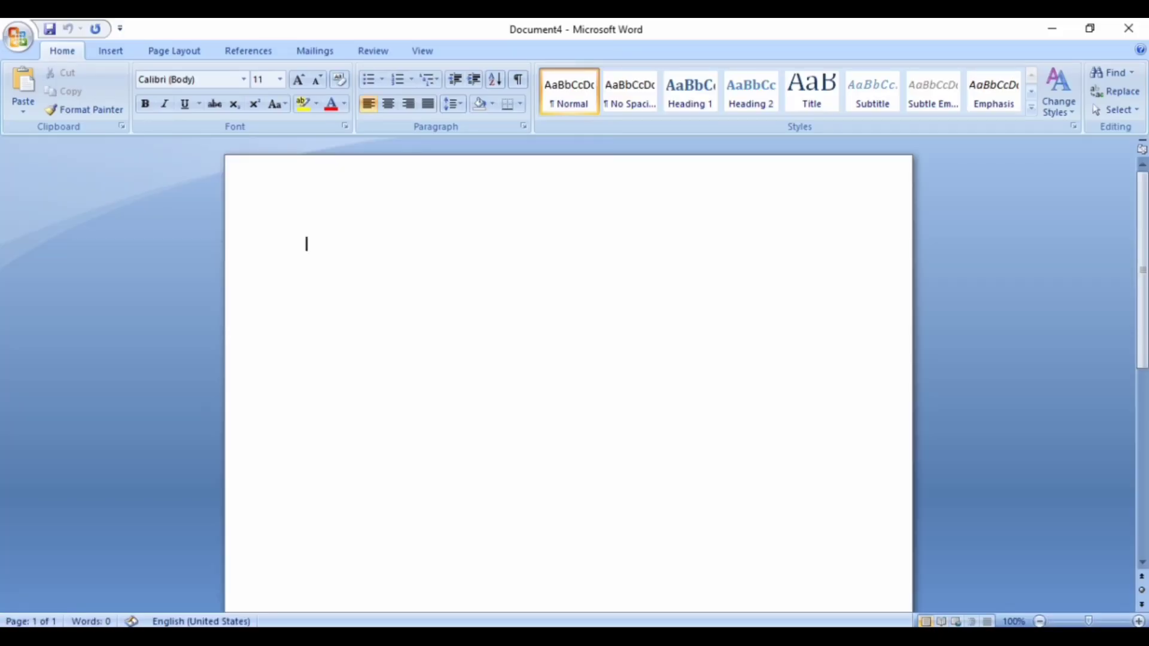
# - Check the remaining income items in the CONTRA ENTRY document in Microsoft Word, and return to Tally.ERP 9
pyautogui.moveTo(777, 637)
pyautogui.click(466, 603)
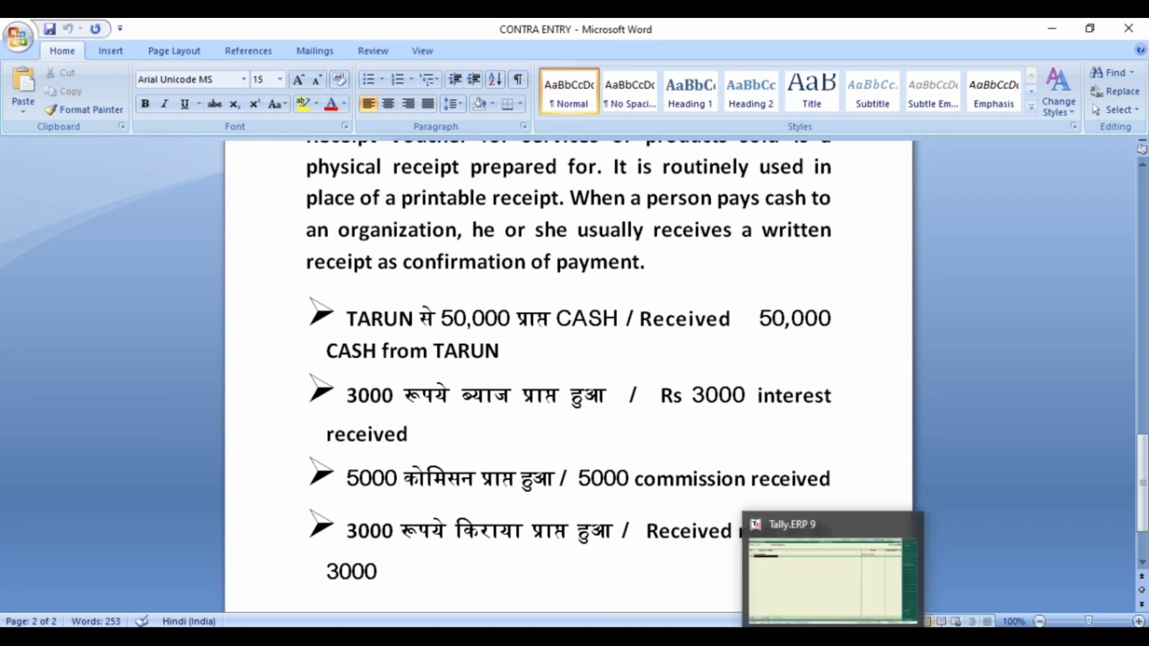
pyautogui.click(827, 604)
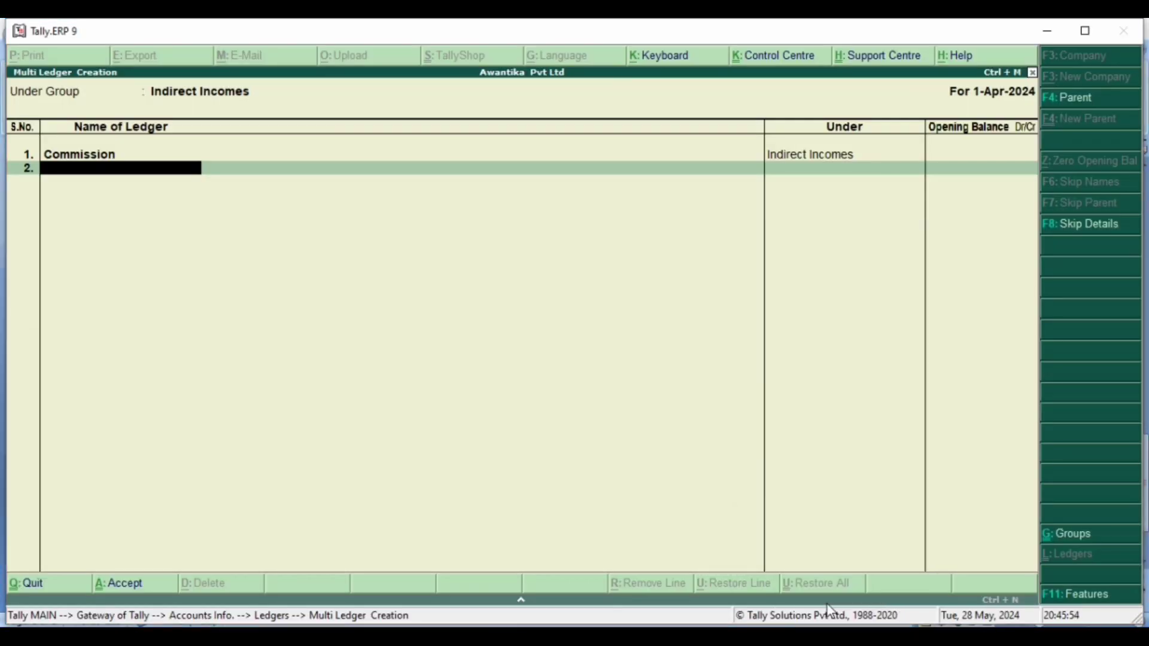
# - Add an Interest ledger on the second line without an opening balance, and save the ledgers
pyautogui.write('Interest')
pyautogui.press('Return')
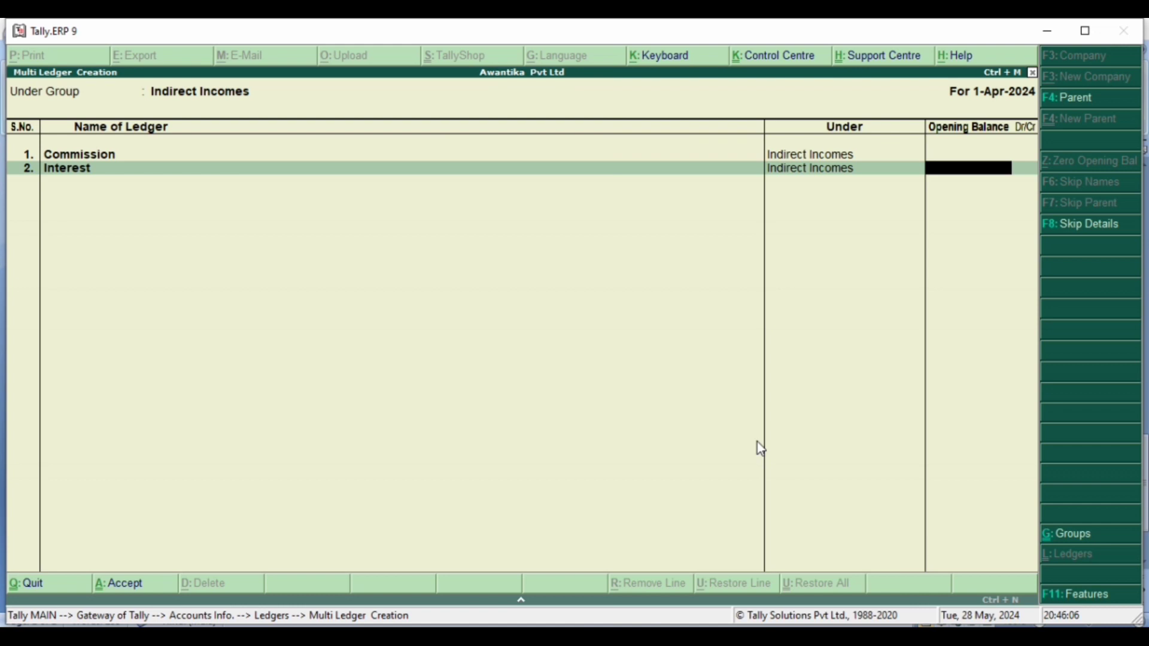
pyautogui.press('Return')
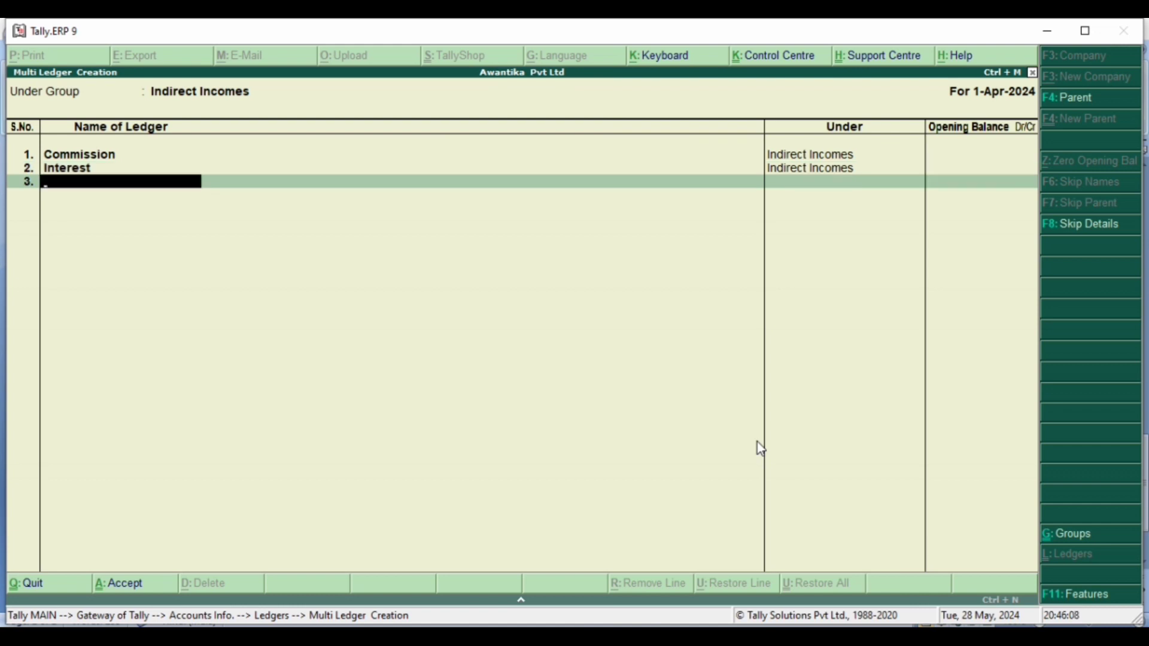
pyautogui.press('Return')
pyautogui.press('Return')
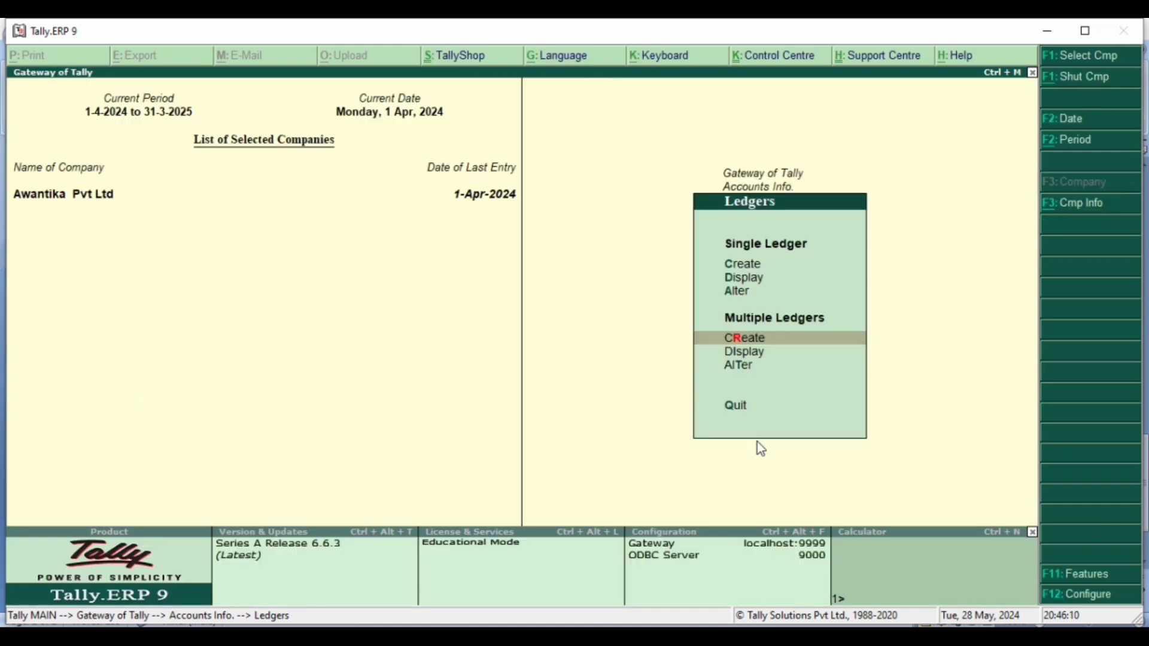
# - Leave the ledger menus and open a new Receipt voucher under Accounting Vouchers
pyautogui.press('Escape')
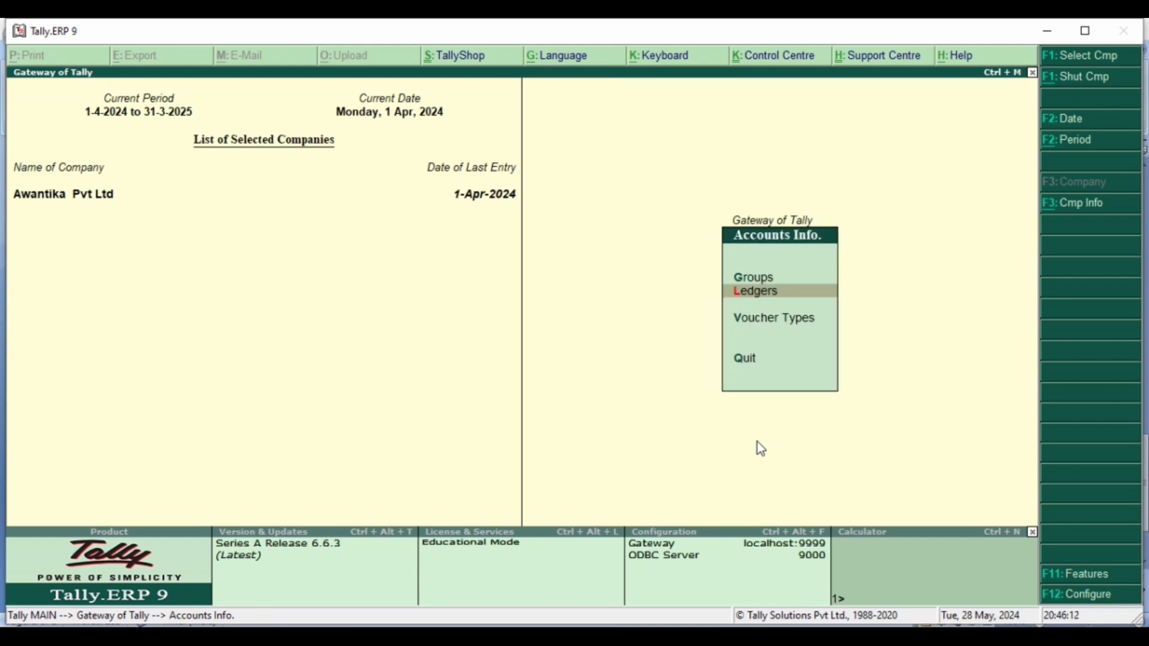
pyautogui.press('Escape')
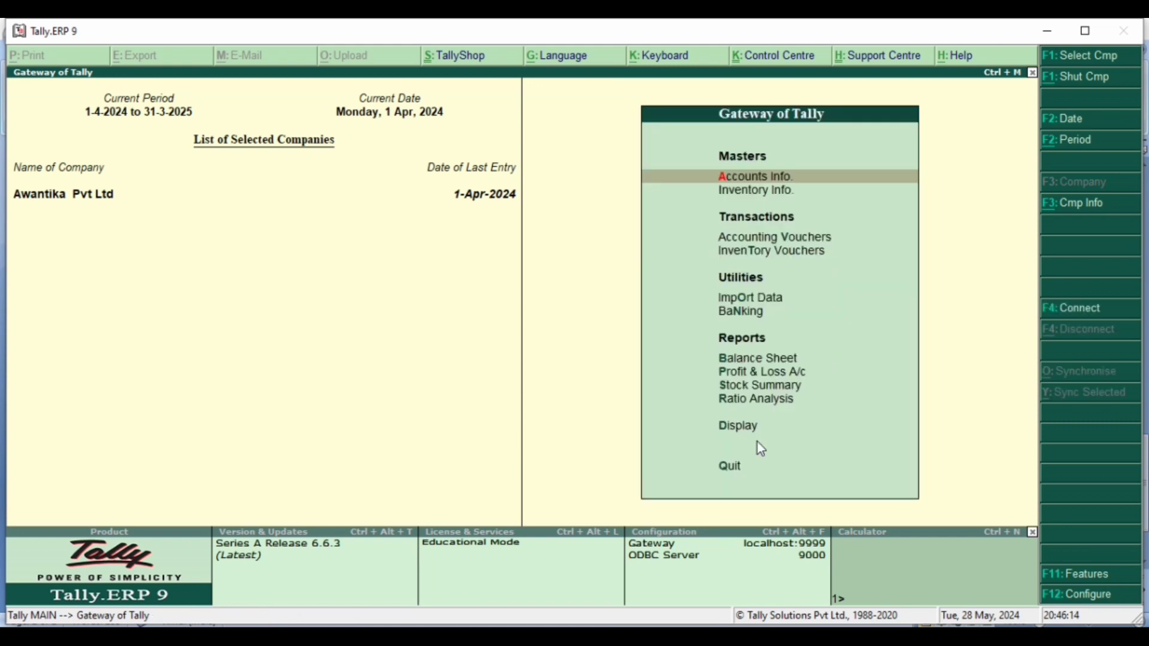
pyautogui.press('Down')
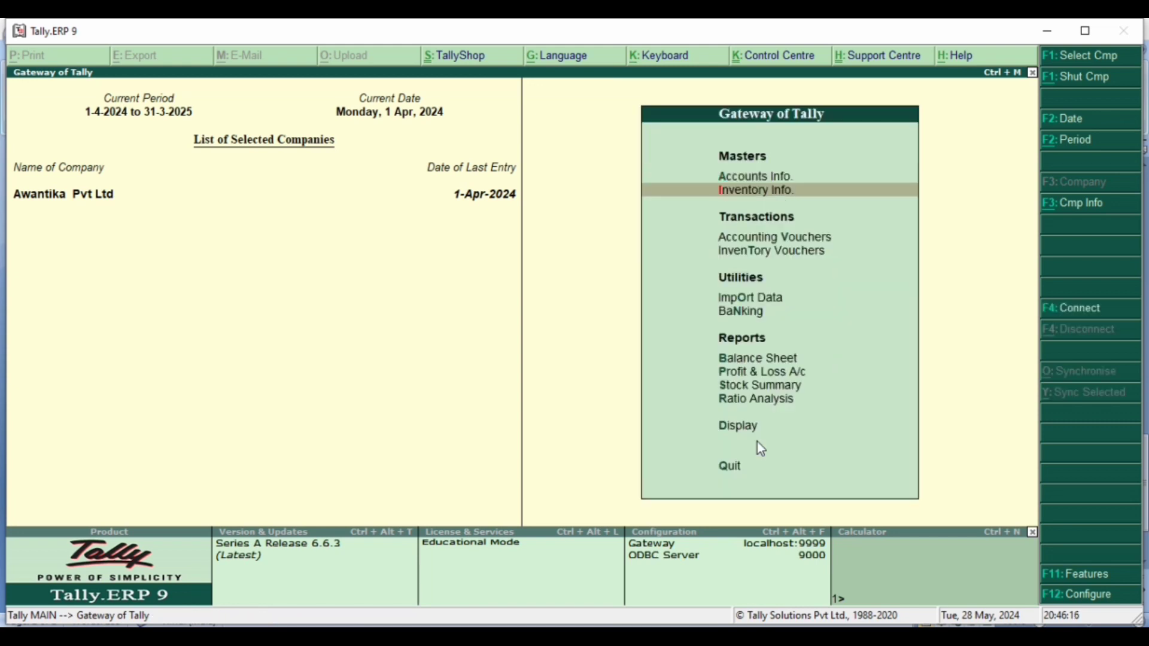
pyautogui.press('Down')
pyautogui.press('Return')
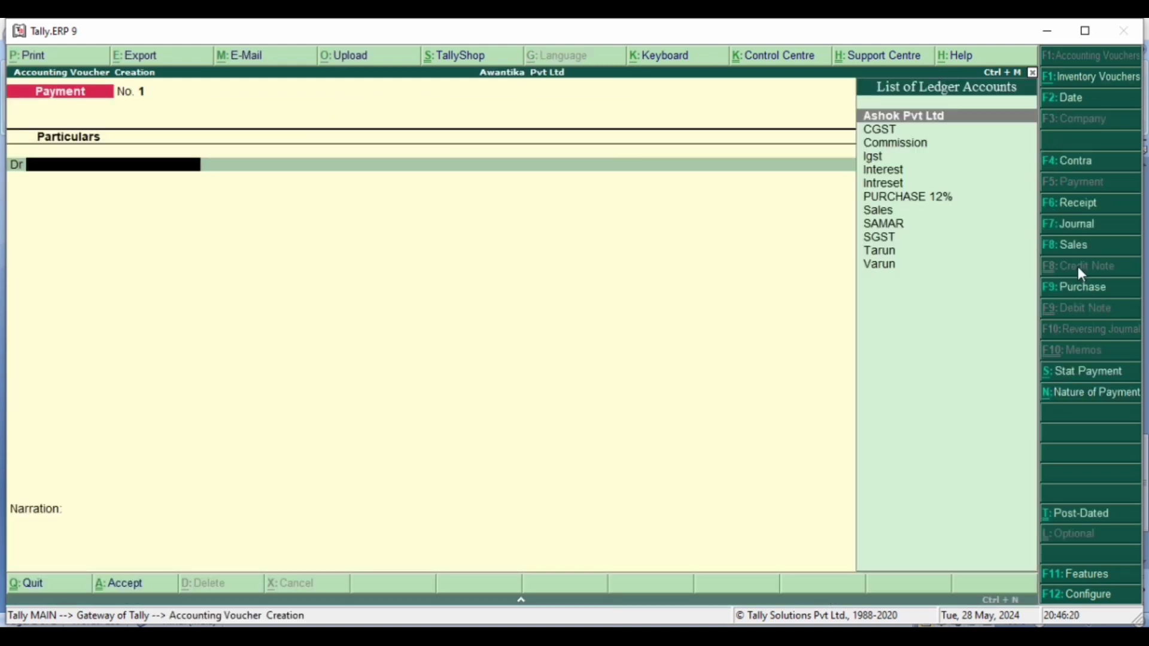
pyautogui.click(1066, 209)
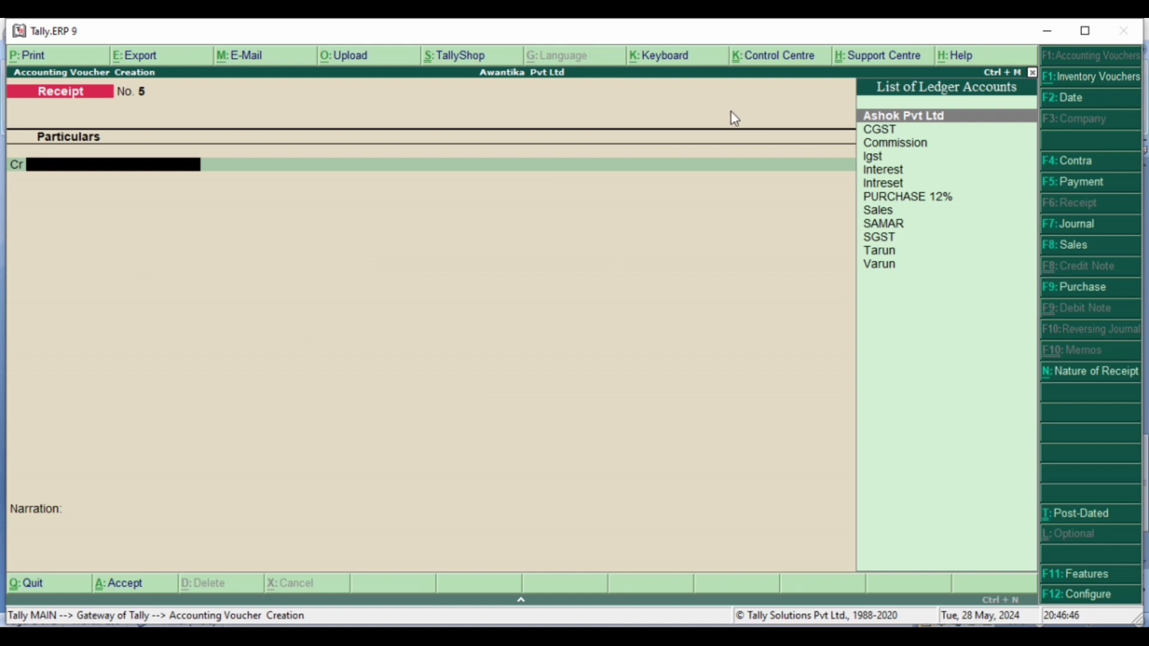
# - Credit the Commission ledger with 5000 in the receipt voucher, checking the amount against the CONTRA ENTRY document in Microsoft Word
pyautogui.click(896, 145)
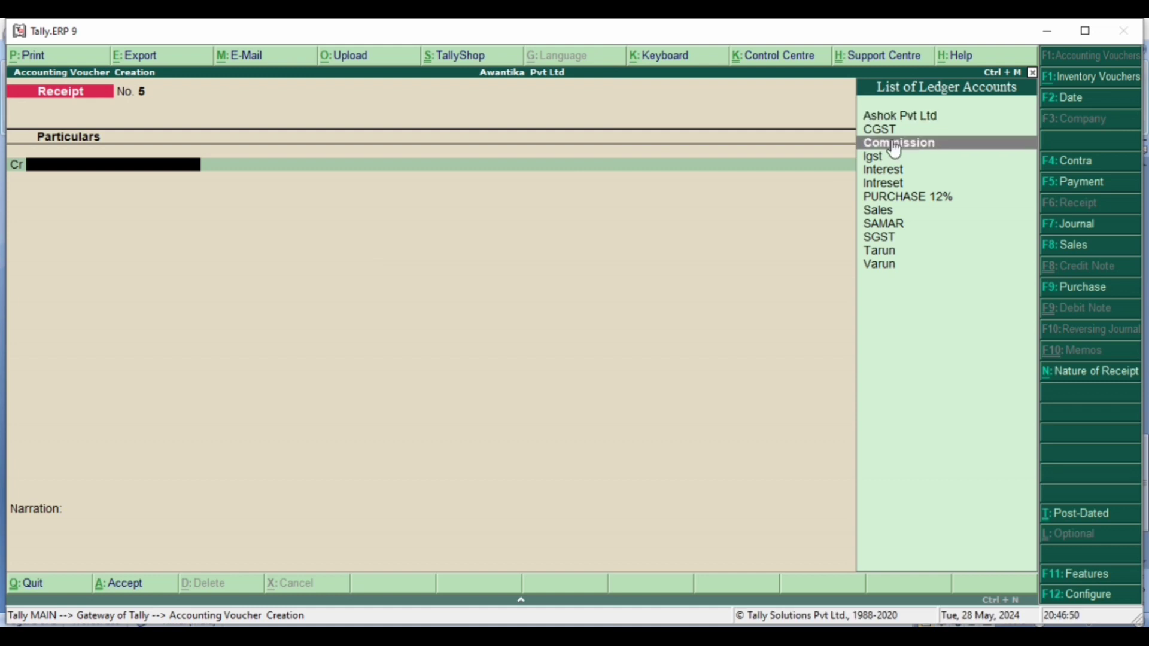
pyautogui.click(891, 141)
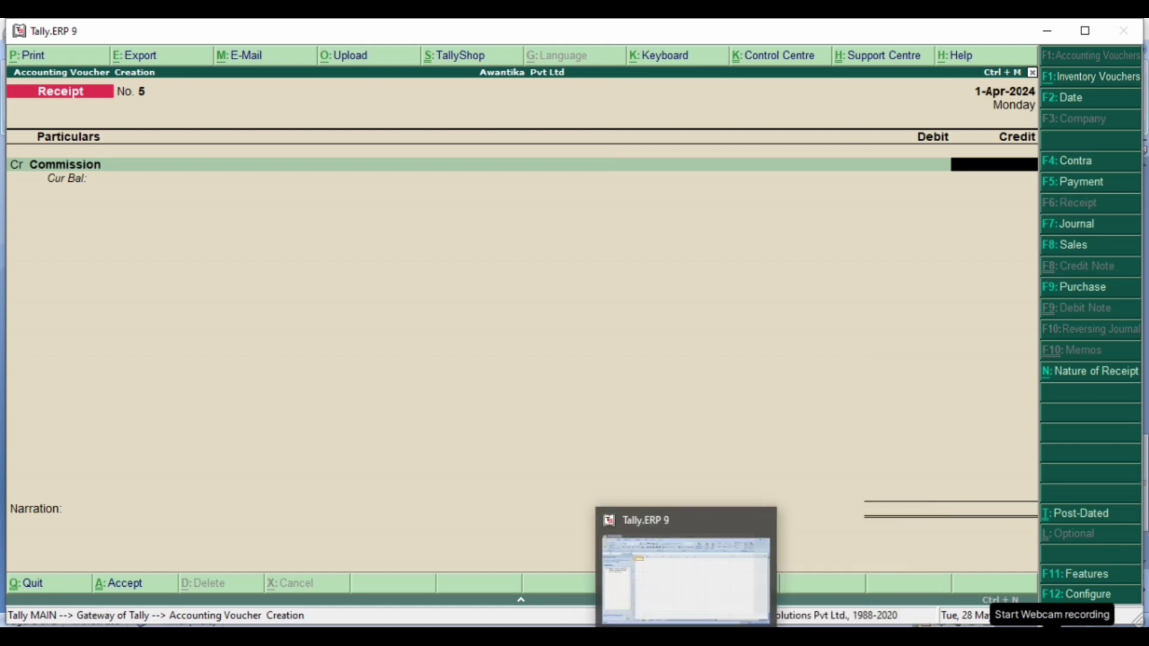
pyautogui.click(496, 579)
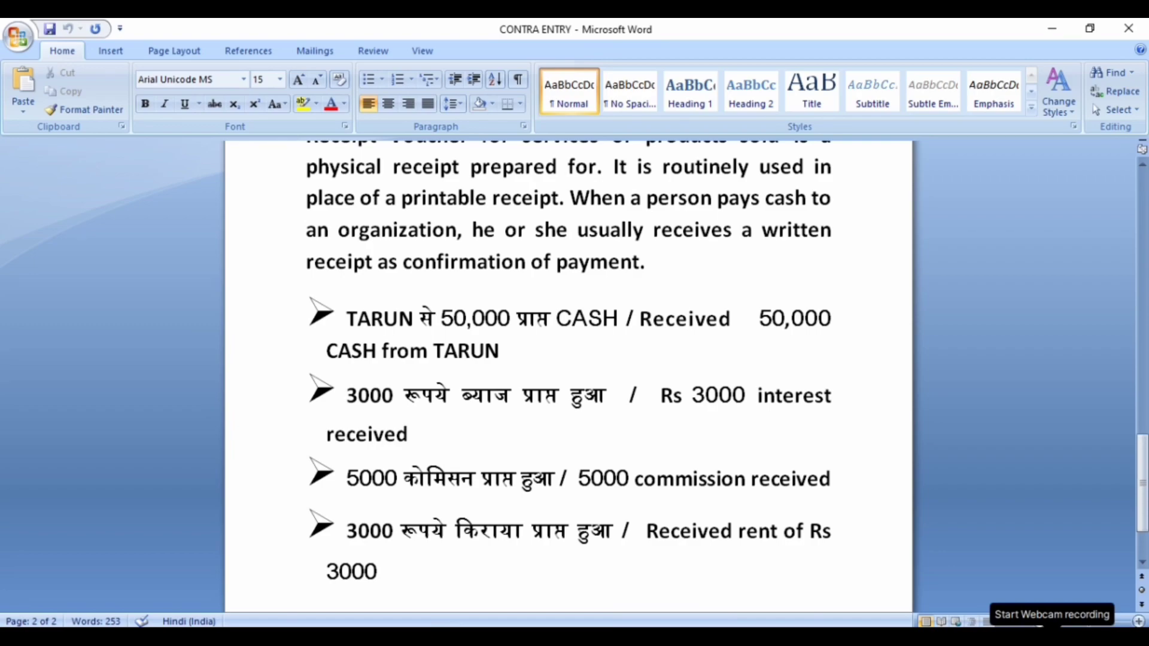
pyautogui.hotkey('alt', 'Tab')
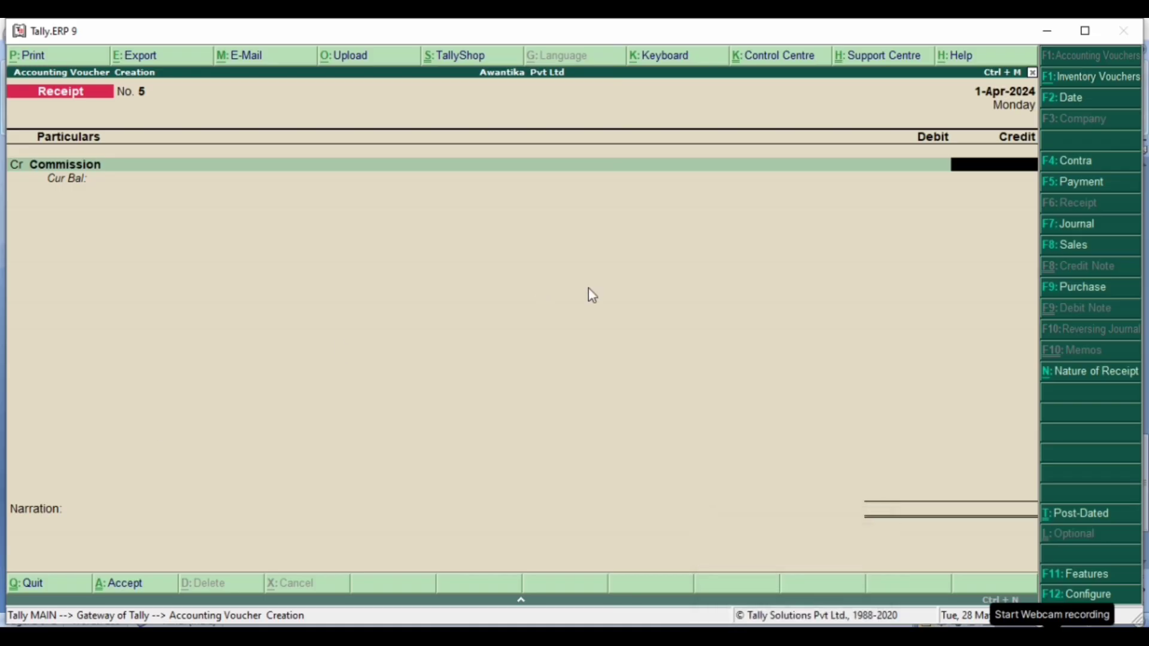
pyautogui.write('5000')
pyautogui.press('Return')
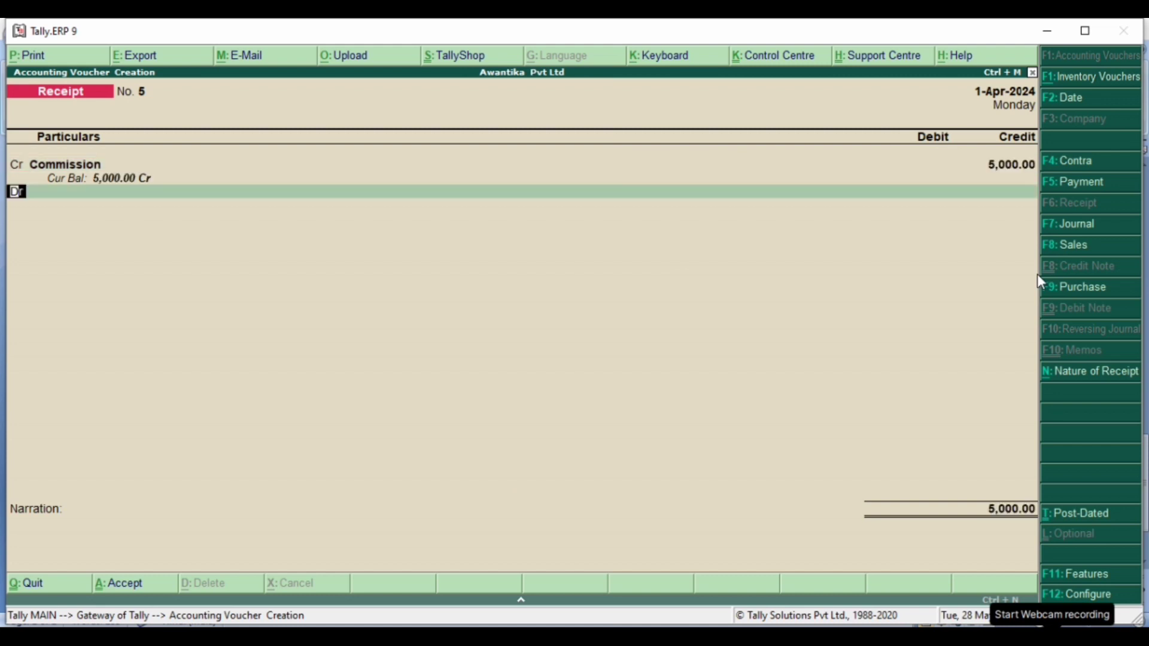
# - Debit the Cash ledger with 5000 and save the commission receipt voucher without a narration
pyautogui.press('Return')
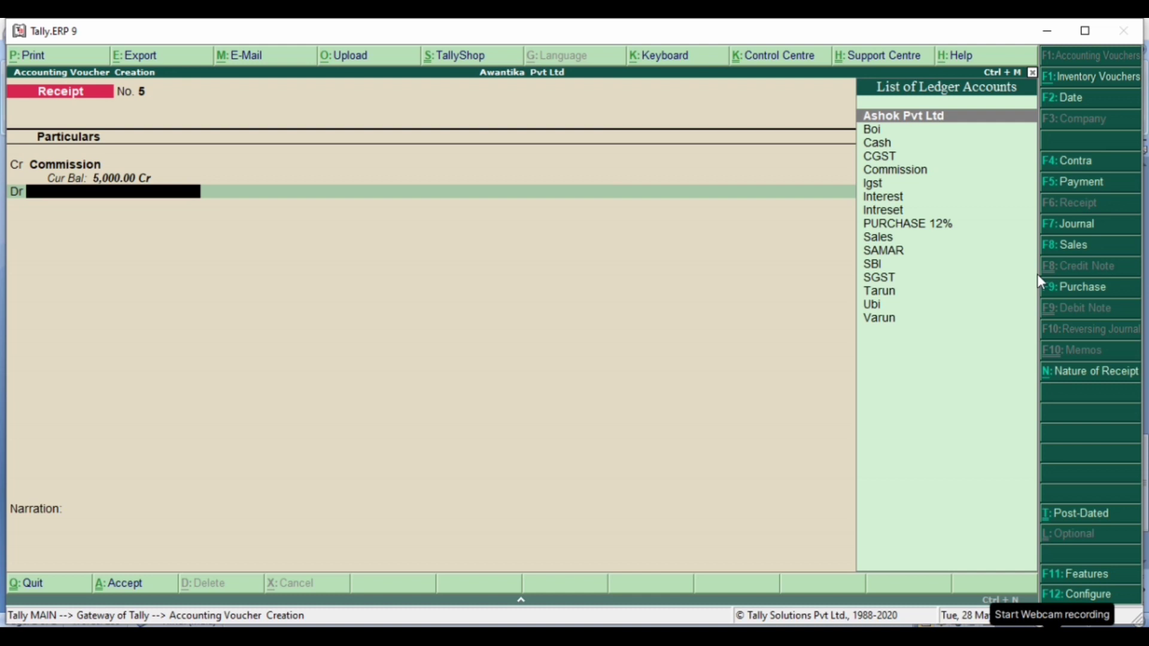
pyautogui.press('Down')
pyautogui.press('Down')
pyautogui.press('Return')
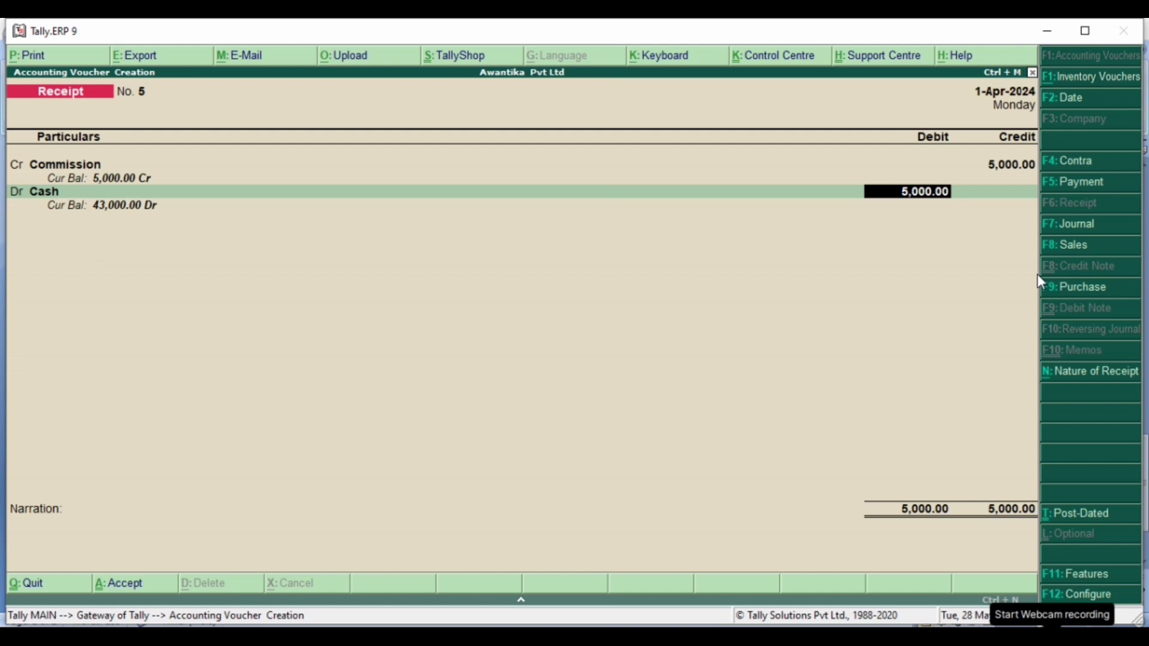
pyautogui.press('Return')
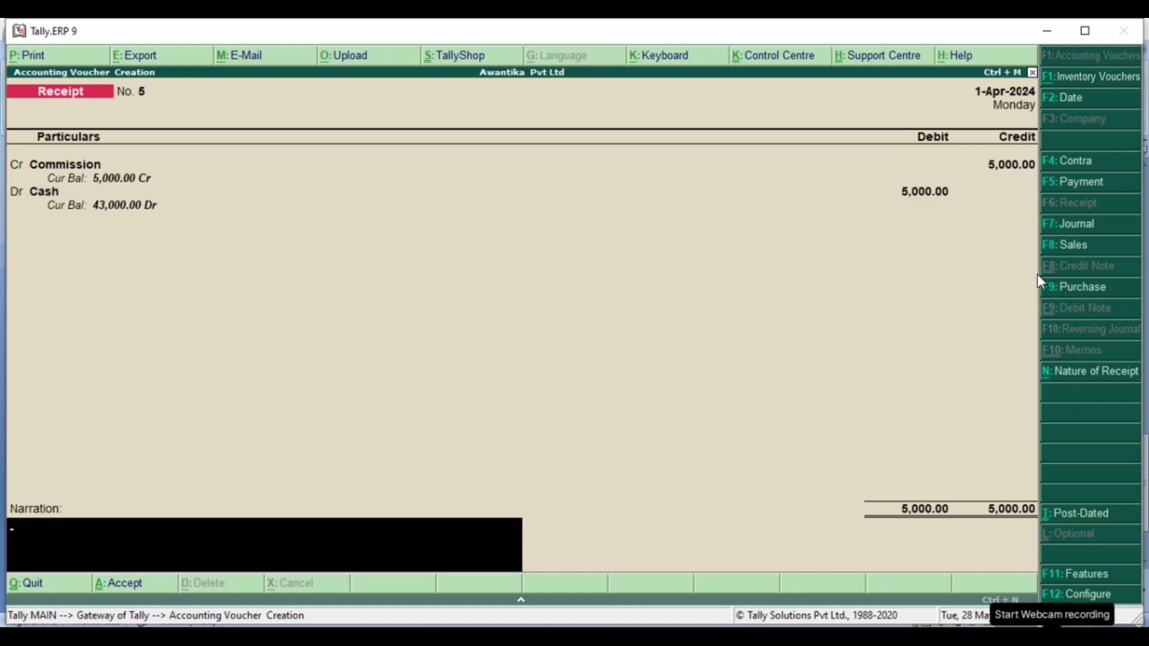
pyautogui.press('Return')
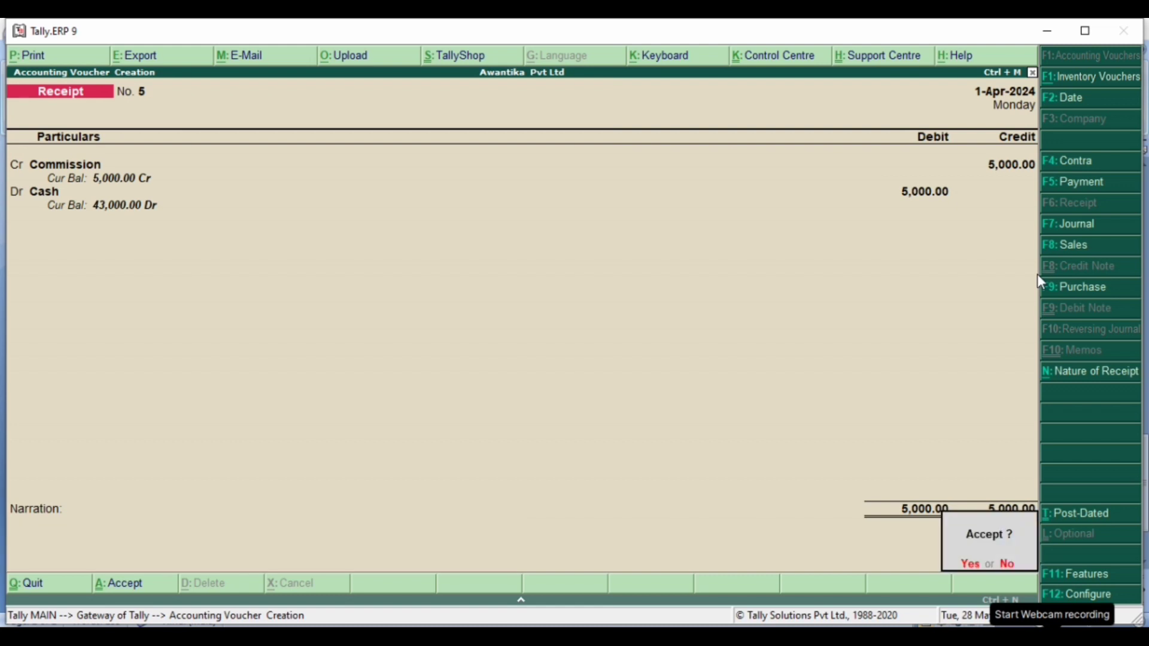
pyautogui.press('Return')
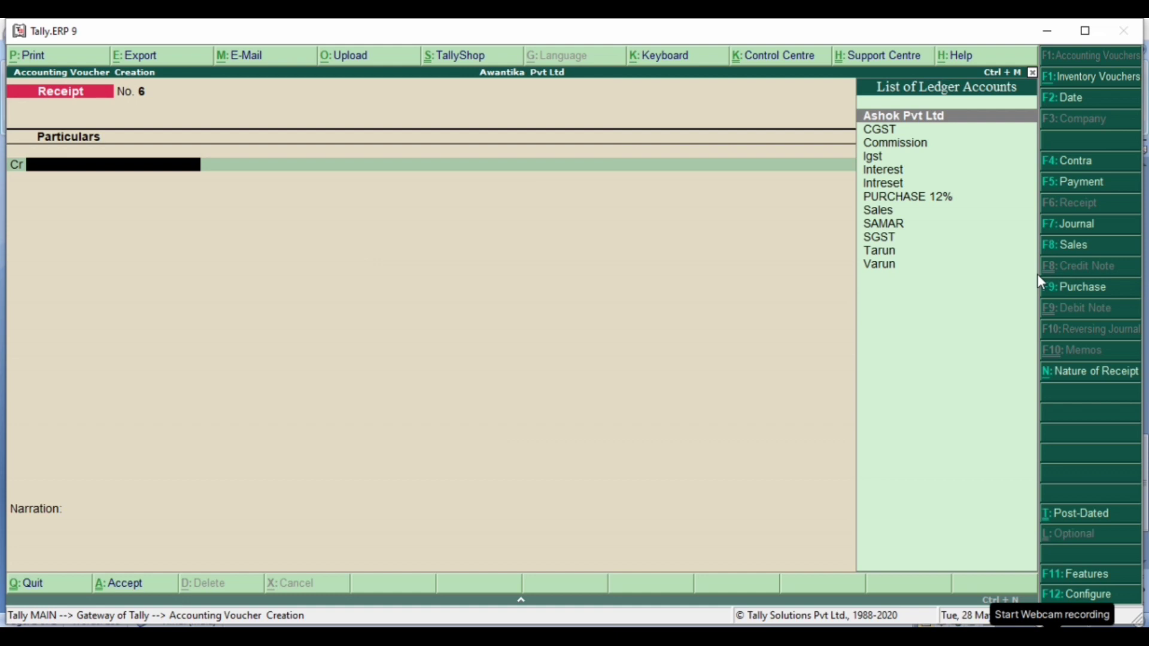
# - Credit the Interest ledger with 3000 in the new receipt voucher, checking the amount against the CONTRA ENTRY document in Microsoft Word
pyautogui.press('Down')
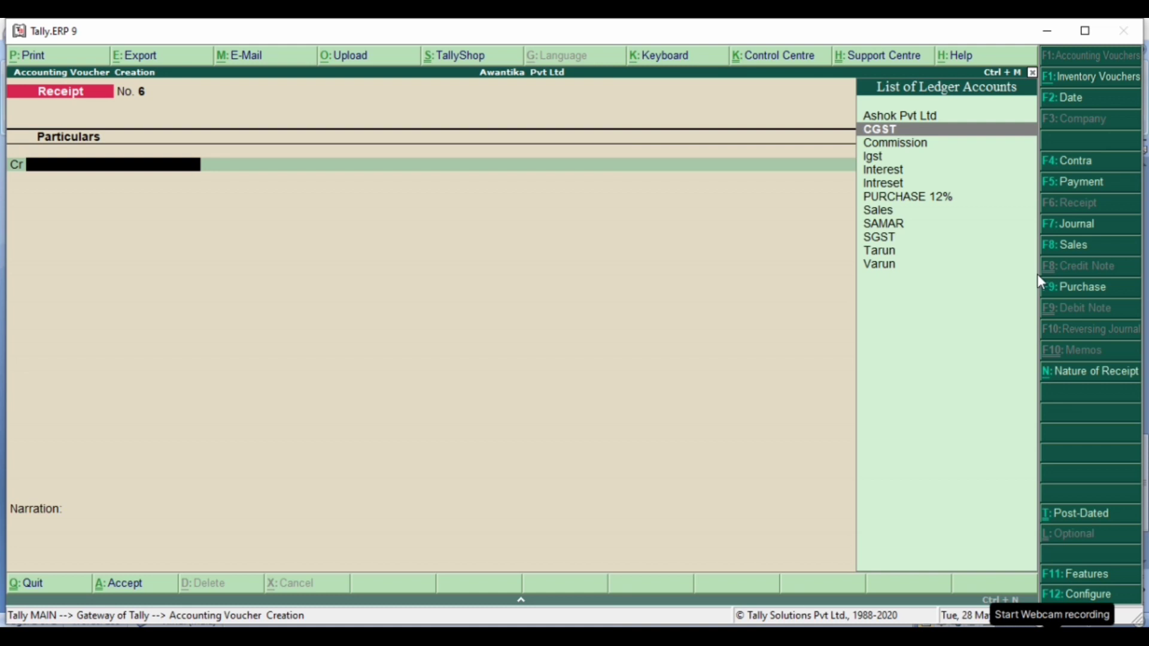
pyautogui.press('Down')
pyautogui.press('Down')
pyautogui.press('Down')
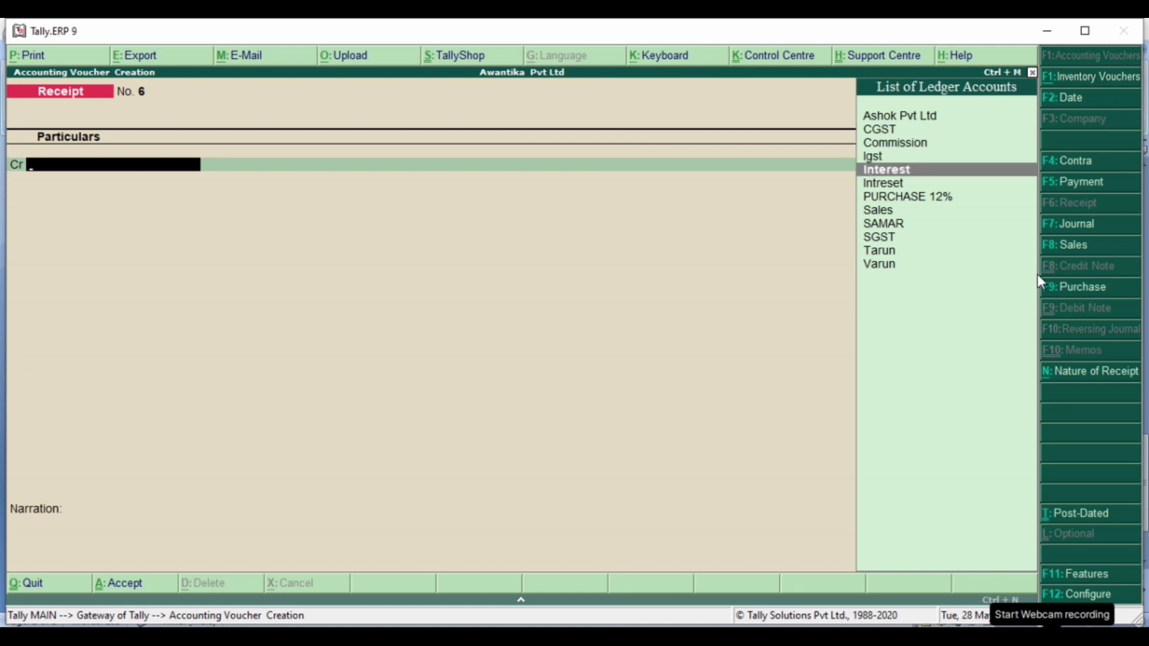
pyautogui.press('Return')
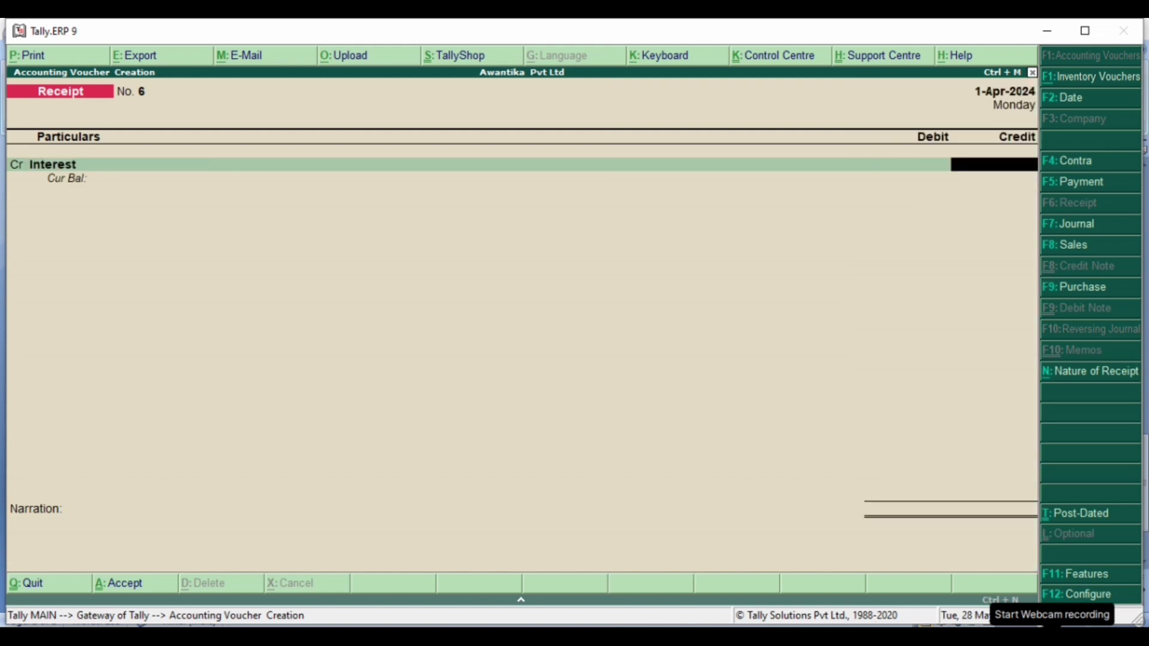
pyautogui.moveTo(608, 609)
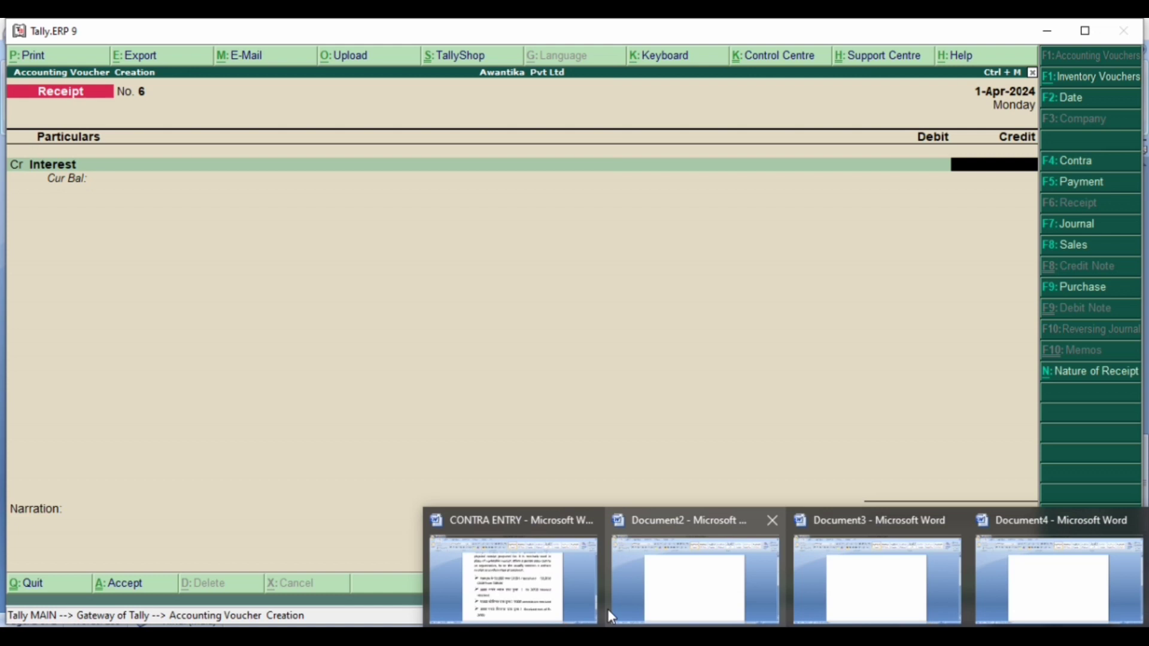
pyautogui.click(559, 607)
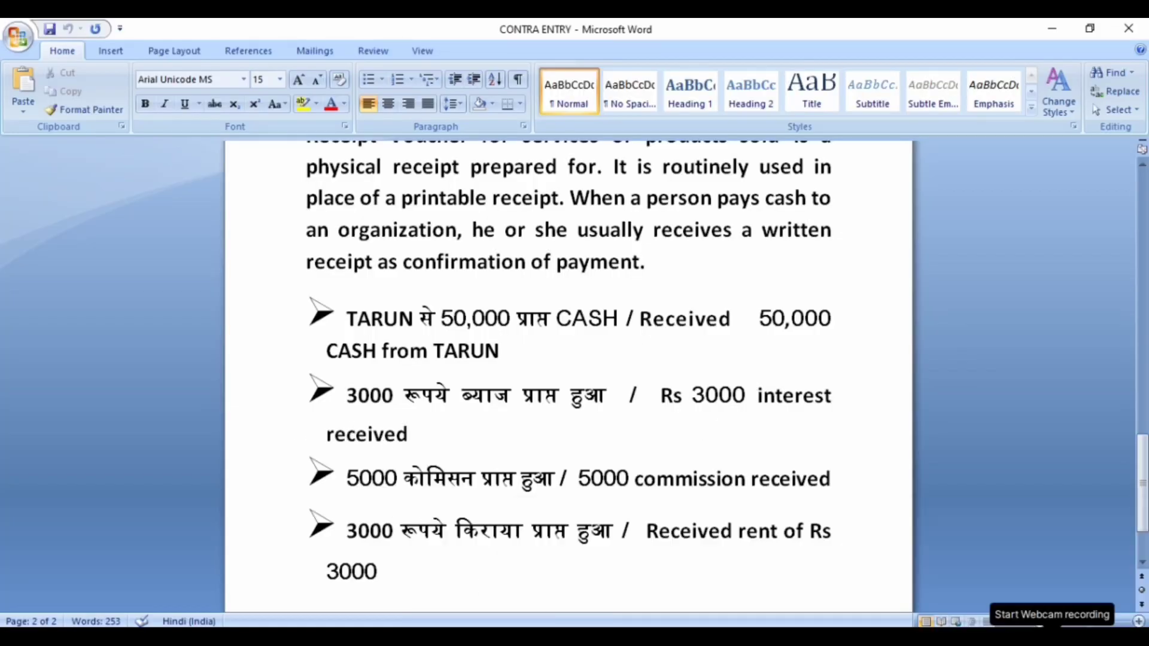
pyautogui.hotkey('alt', 'Tab')
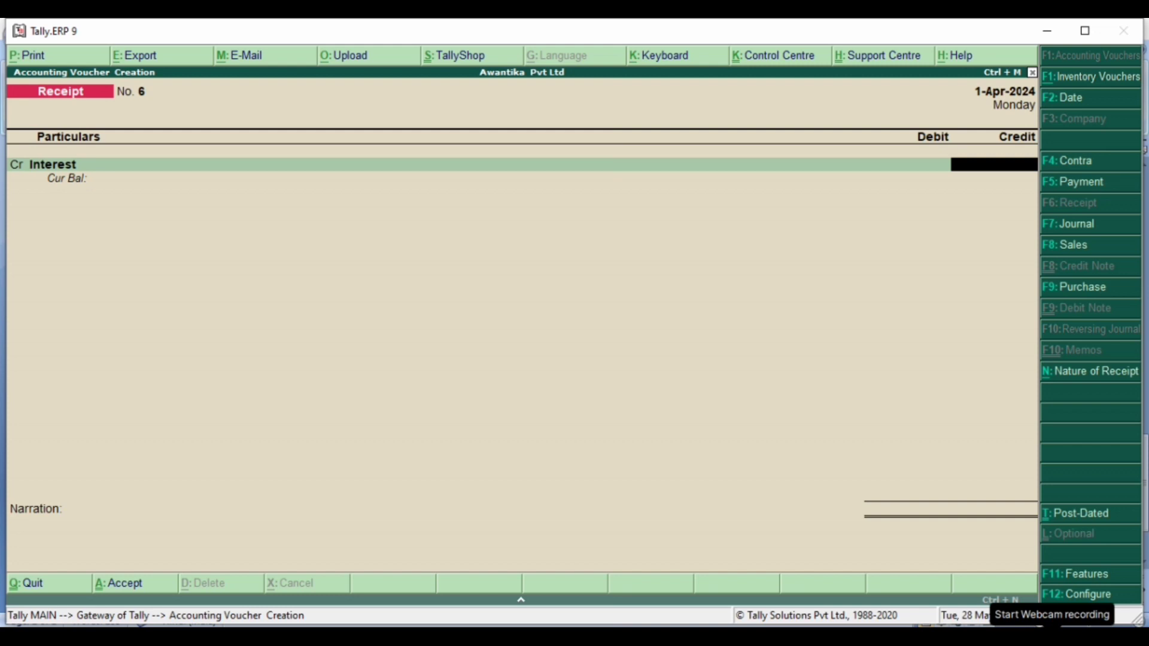
pyautogui.write('3000')
pyautogui.press('Return')
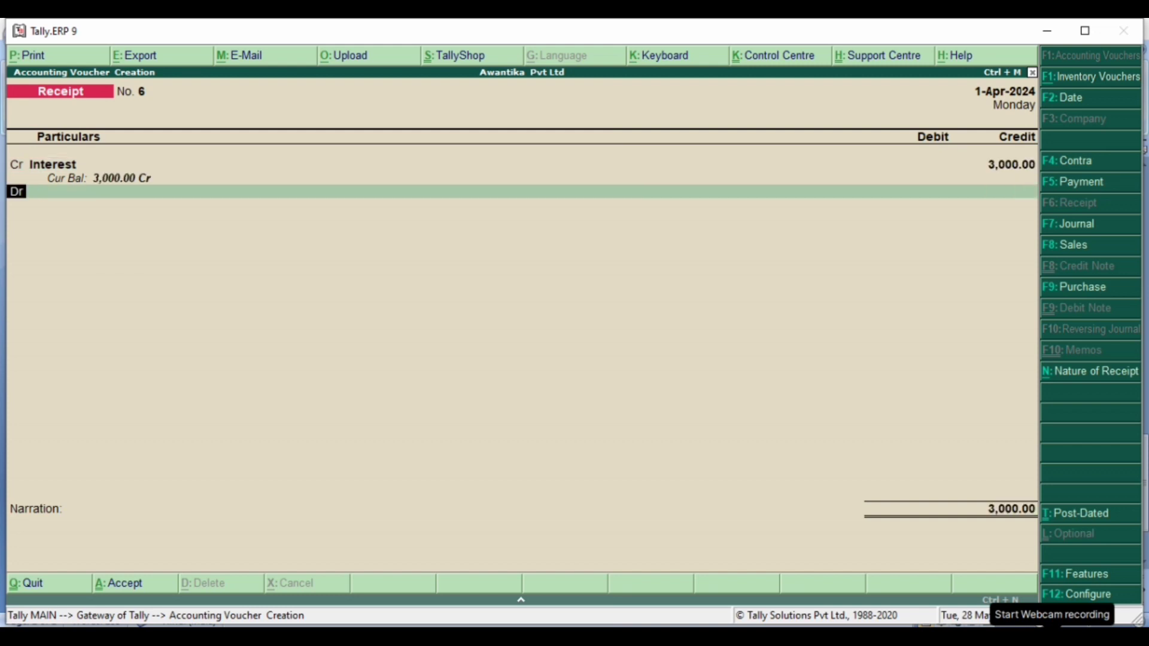
# - Debit the Cash ledger with 3000 and save the interest receipt voucher without a narration
pyautogui.press('Return')
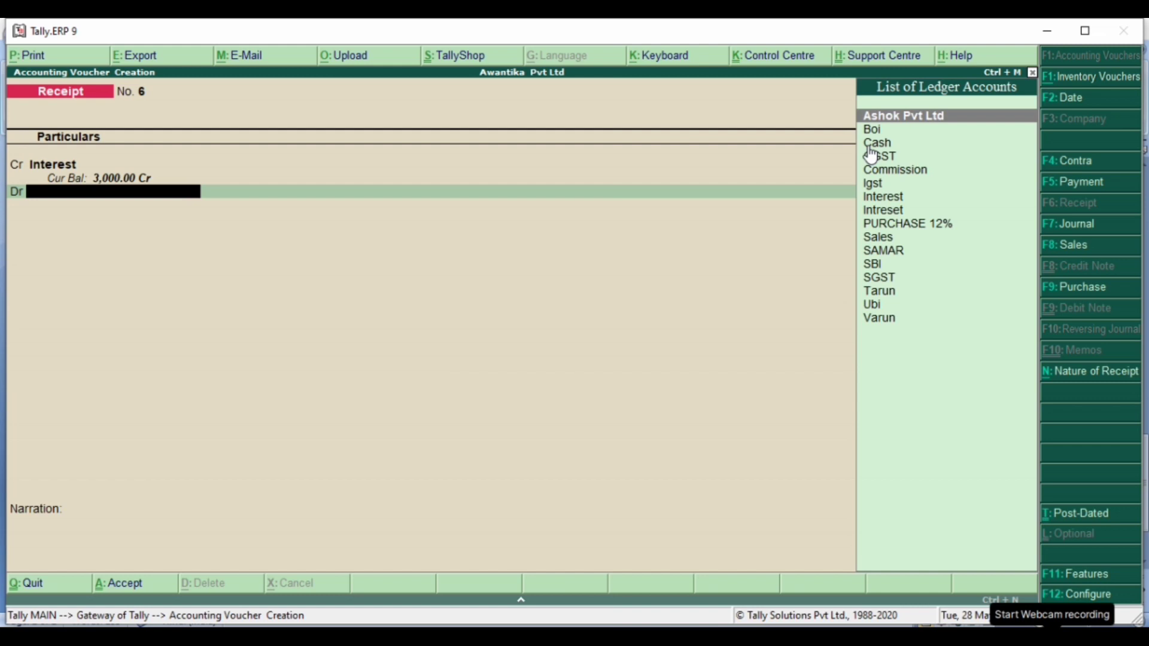
pyautogui.press('Down')
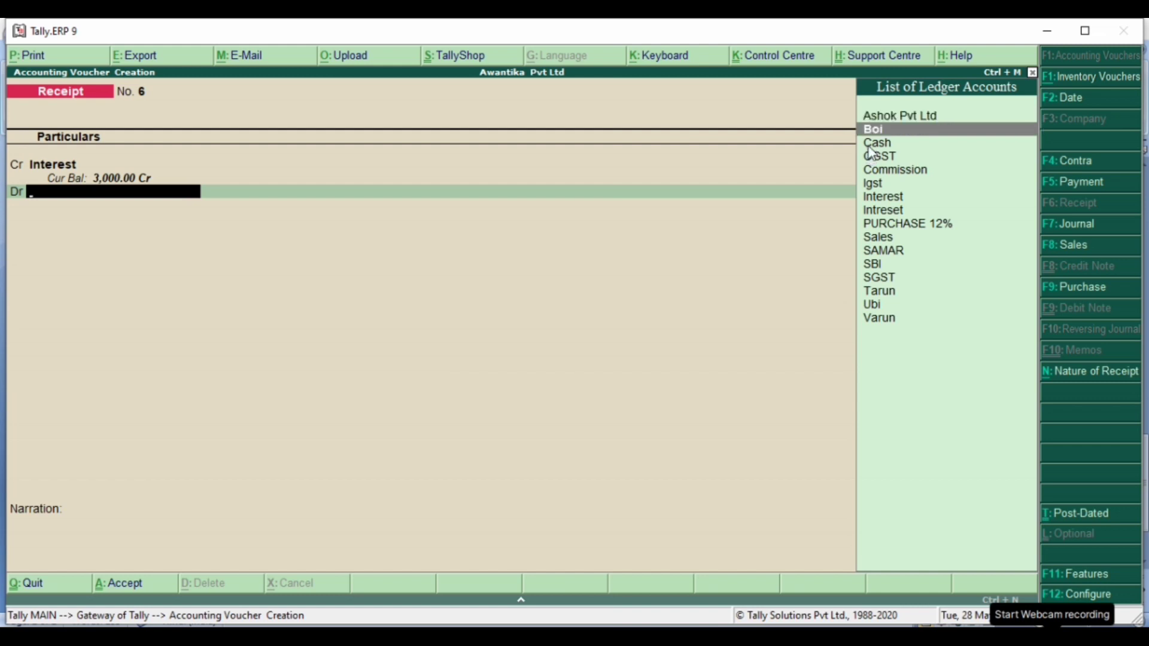
pyautogui.press('Down')
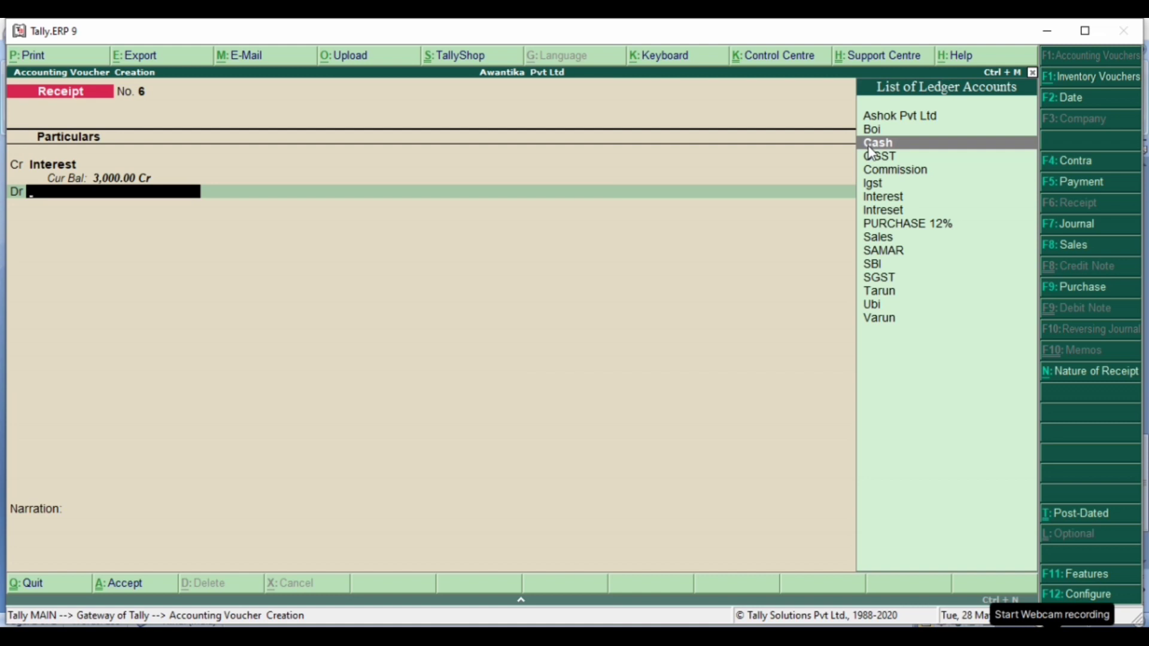
pyautogui.press('Return')
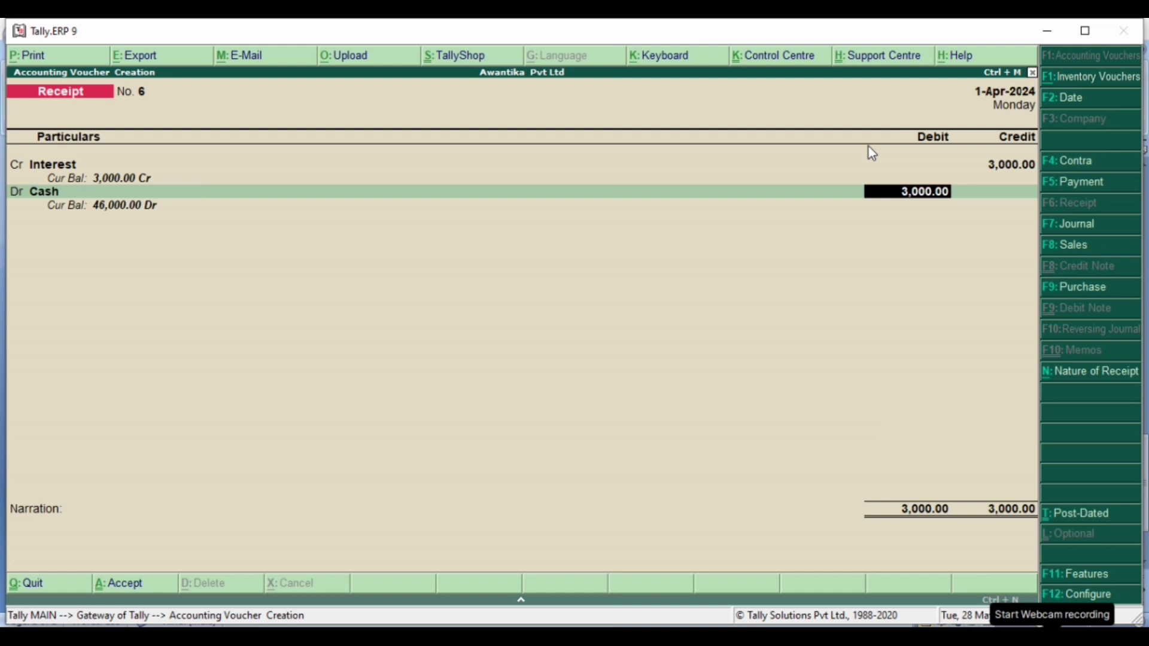
pyautogui.press('Return')
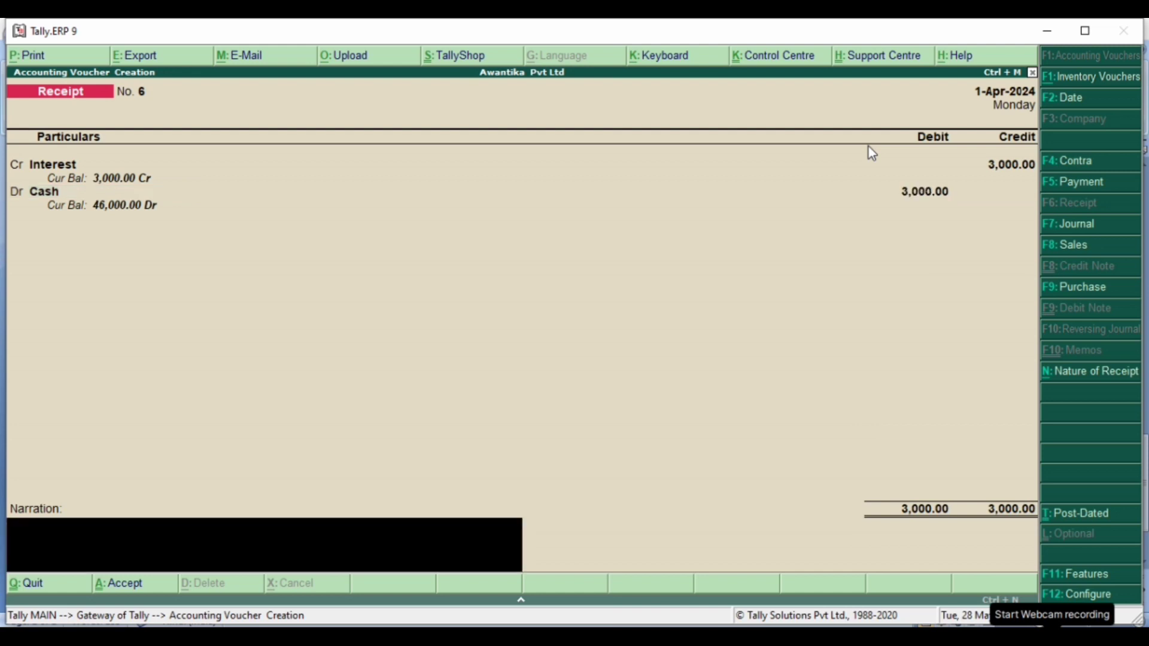
pyautogui.press('Return')
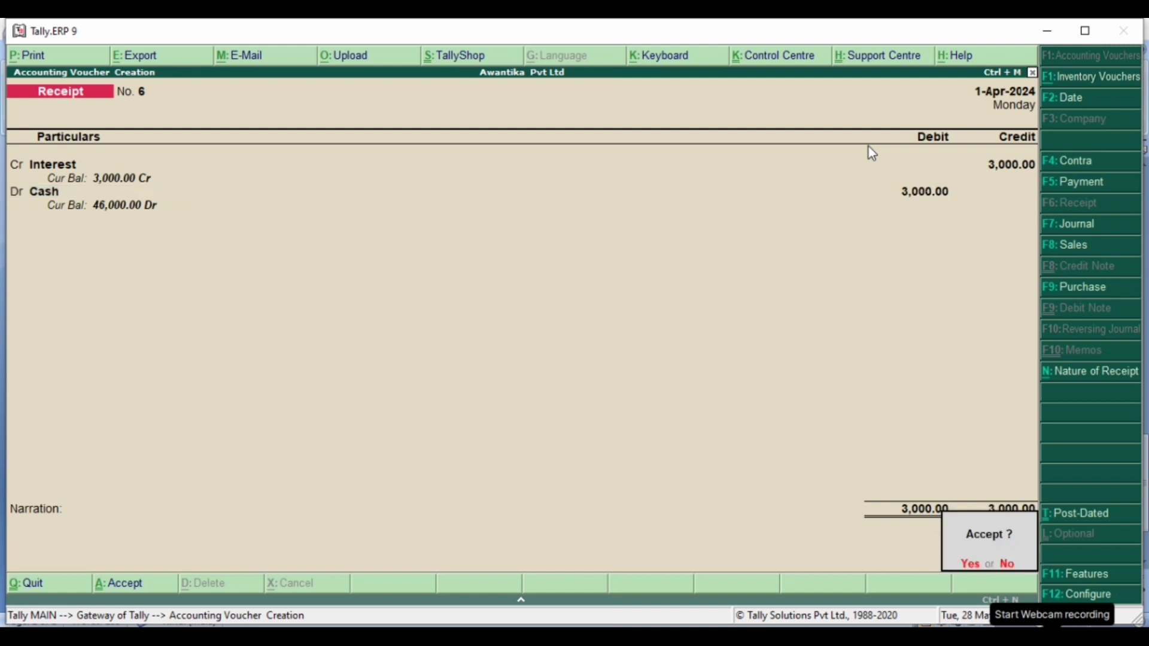
pyautogui.press('Return')
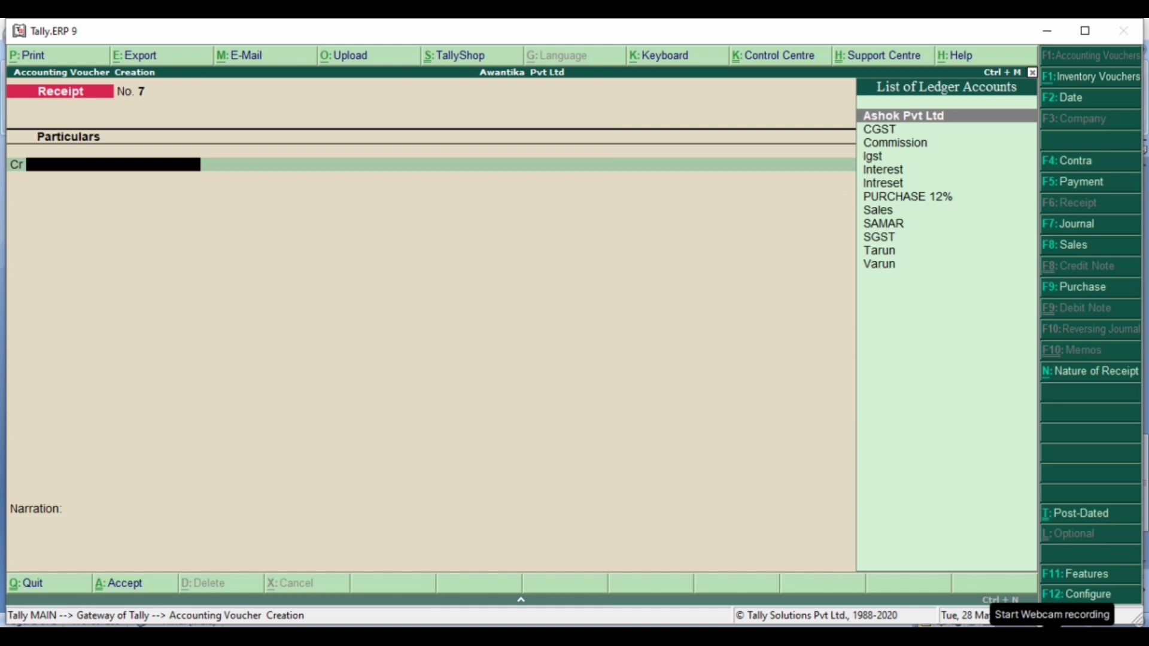
# - Review the list of receipt transactions in the CONTRA ENTRY document in Microsoft Word, and return to Tally.ERP 9
pyautogui.moveTo(814, 635)
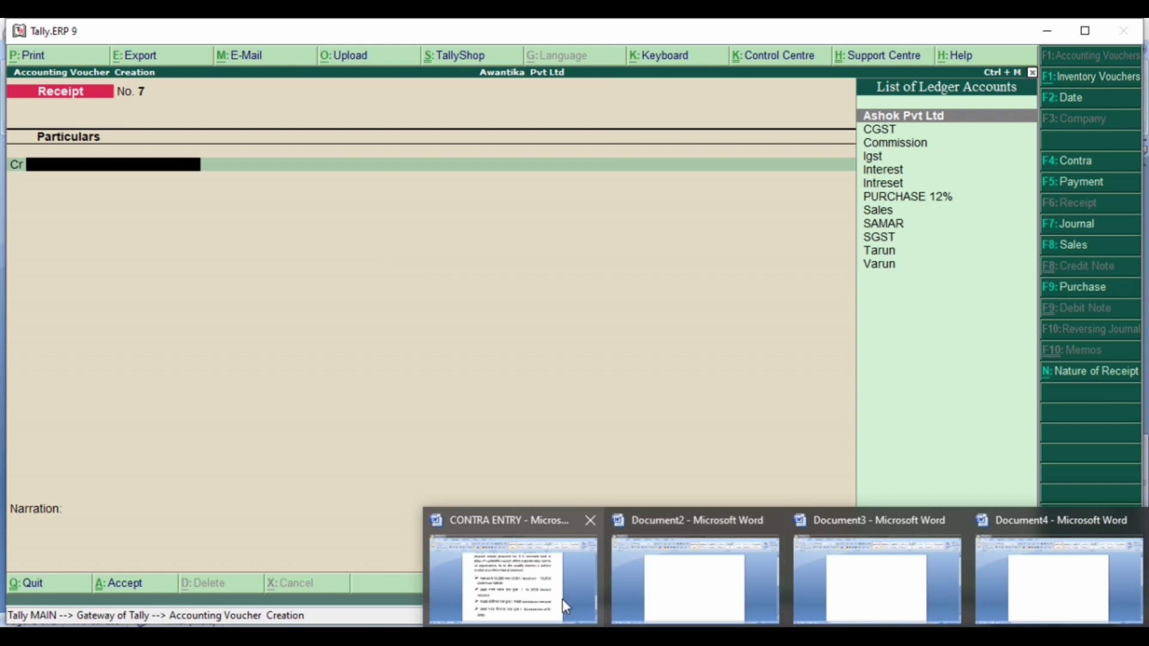
pyautogui.click(566, 606)
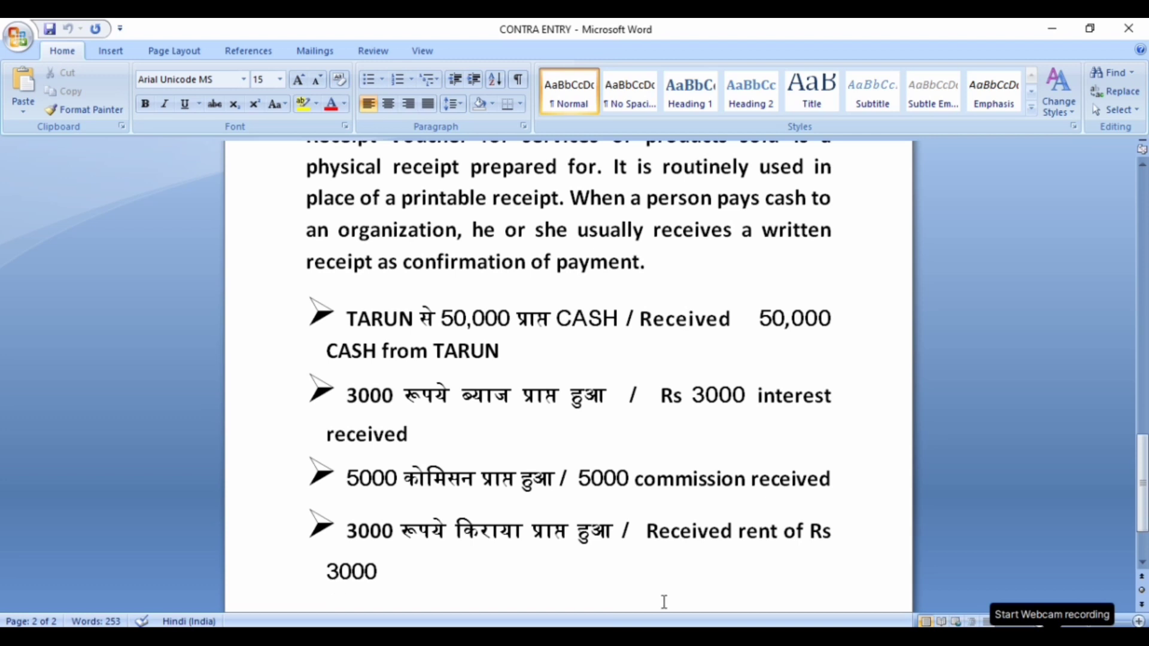
pyautogui.moveTo(661, 621)
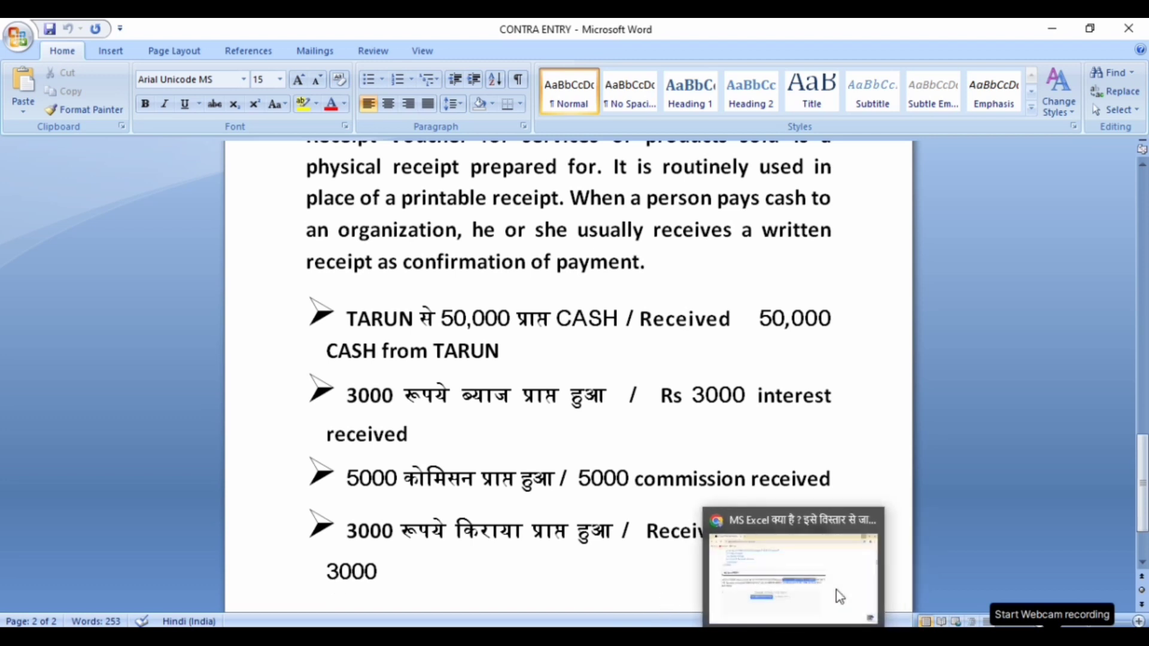
pyautogui.click(831, 605)
pyautogui.click(833, 607)
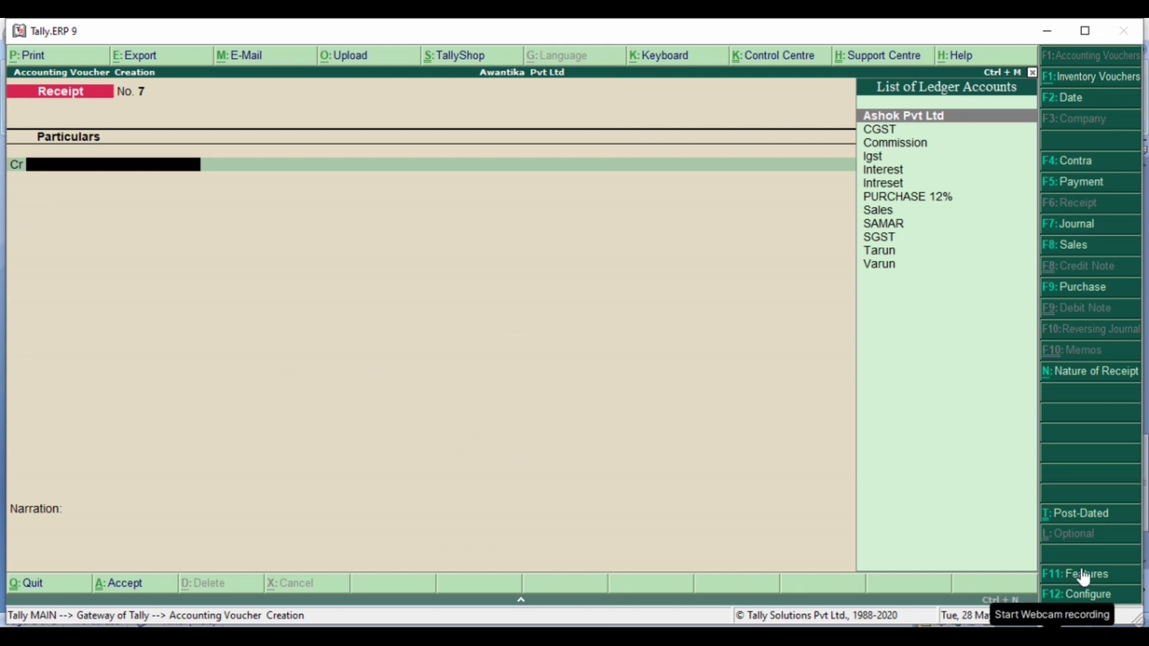
# - Configure receipt vouchers to use single entry mode, turn off Cr/Dr instead of To/By during entry, and save the configuration
pyautogui.click(1078, 593)
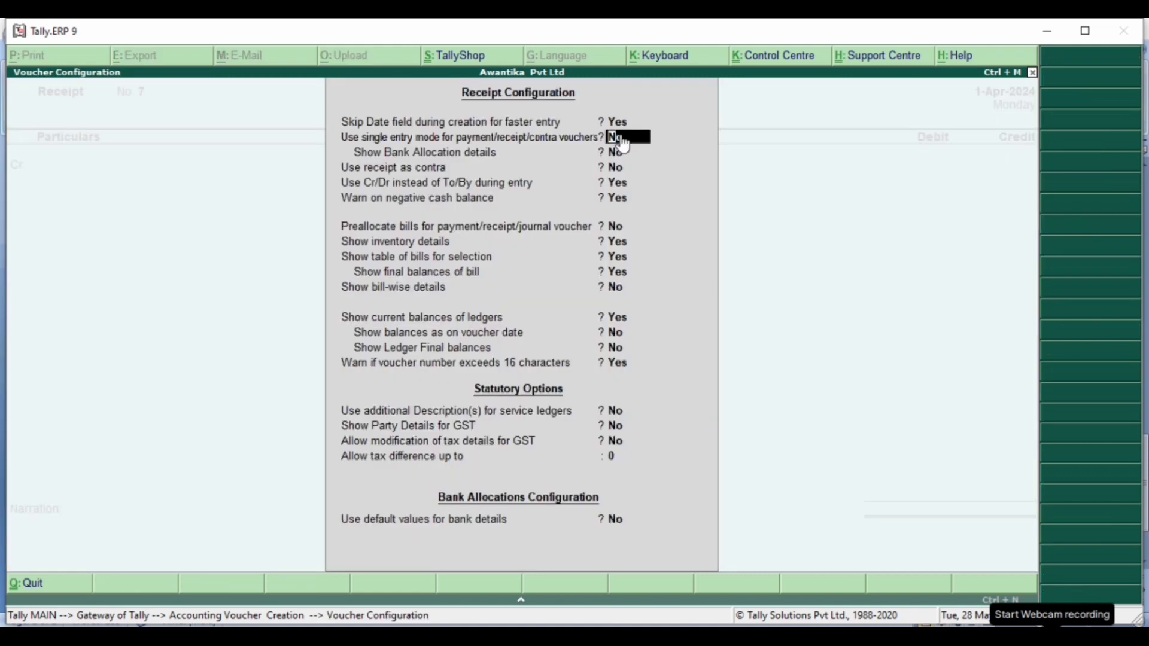
pyautogui.write('y')
pyautogui.press('Return')
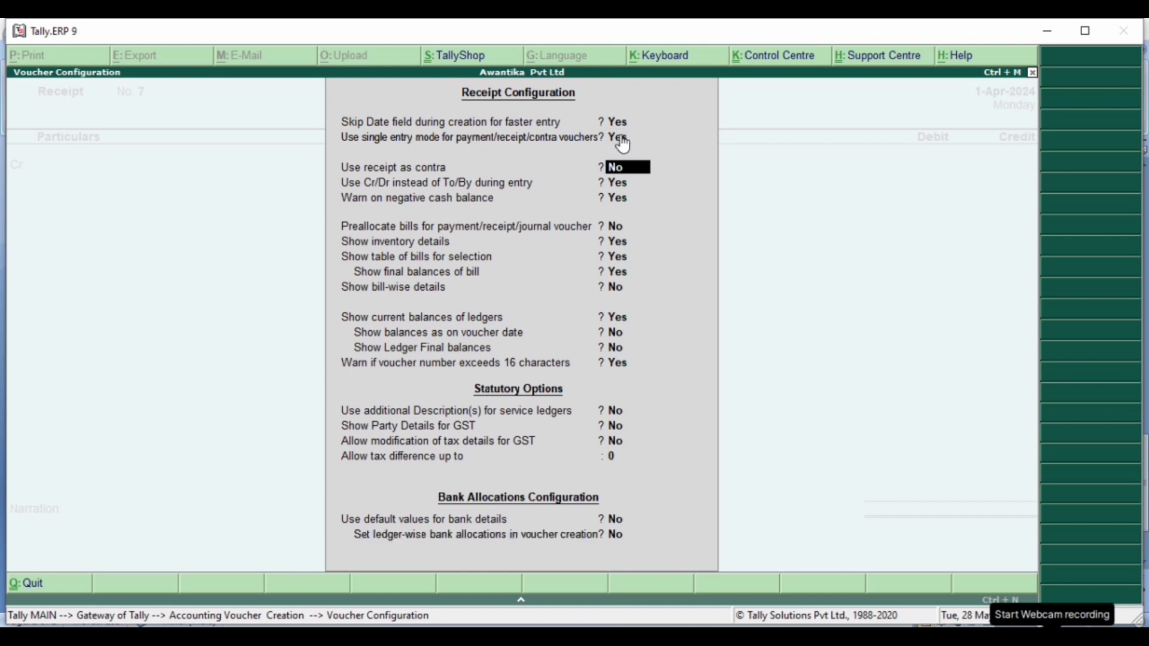
pyautogui.press('Return')
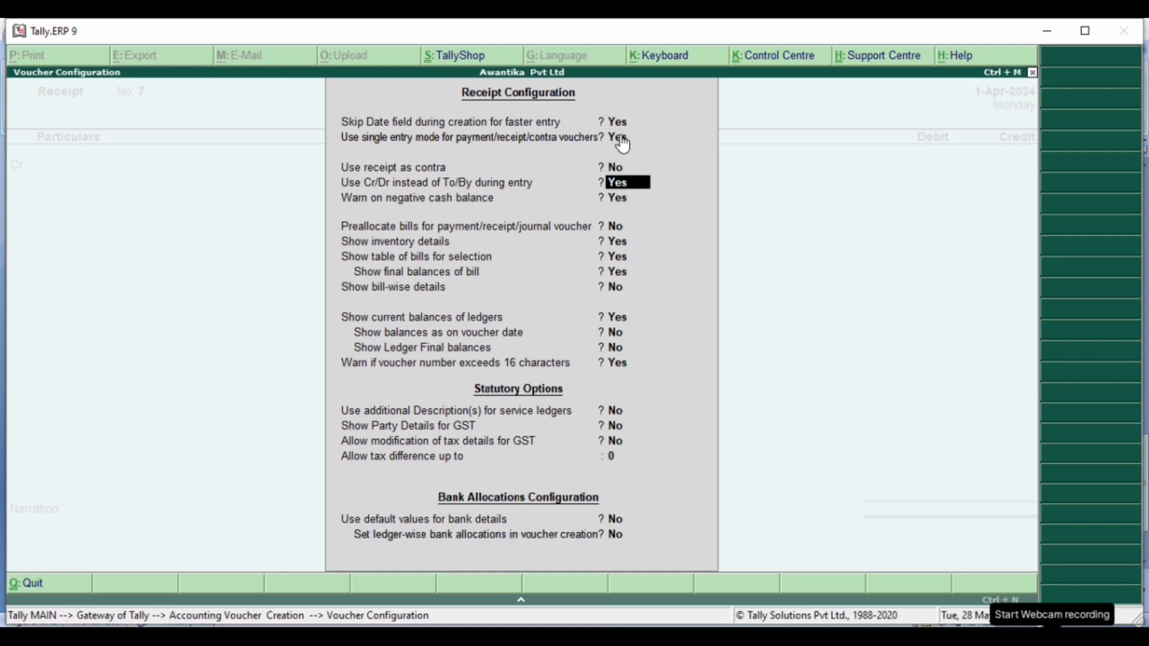
pyautogui.write('n')
pyautogui.press('Return')
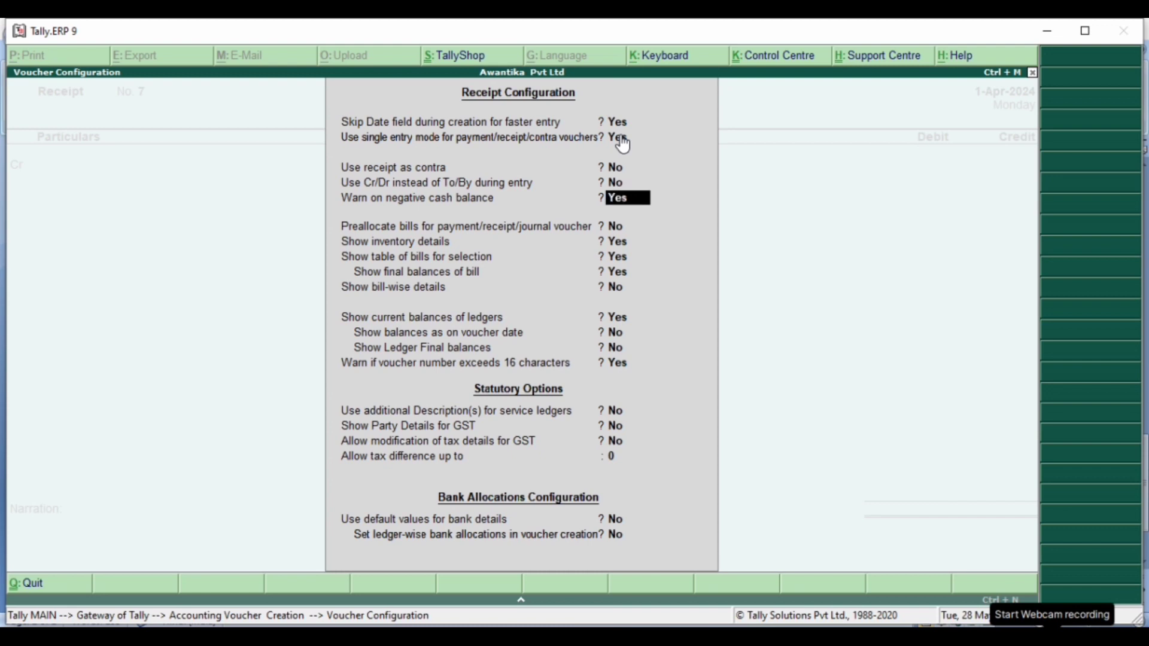
pyautogui.hotkey('ctrl', 'a')
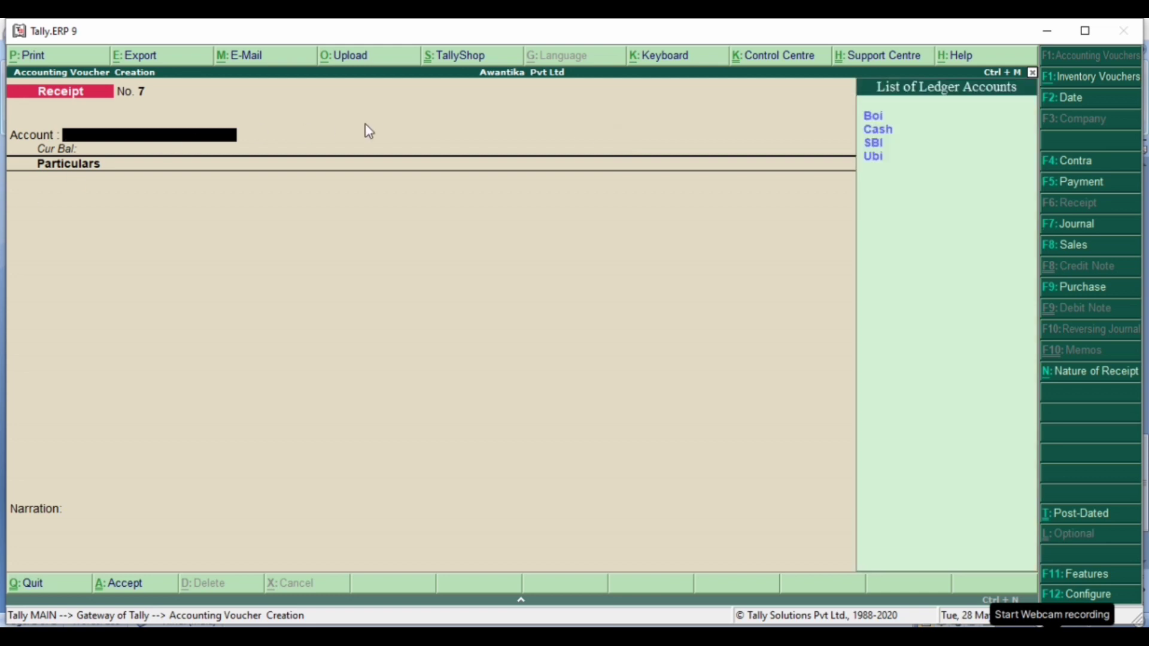
# - Set Cash as the account of the single-entry receipt voucher and enter Commission with an amount of 5000
pyautogui.click(871, 134)
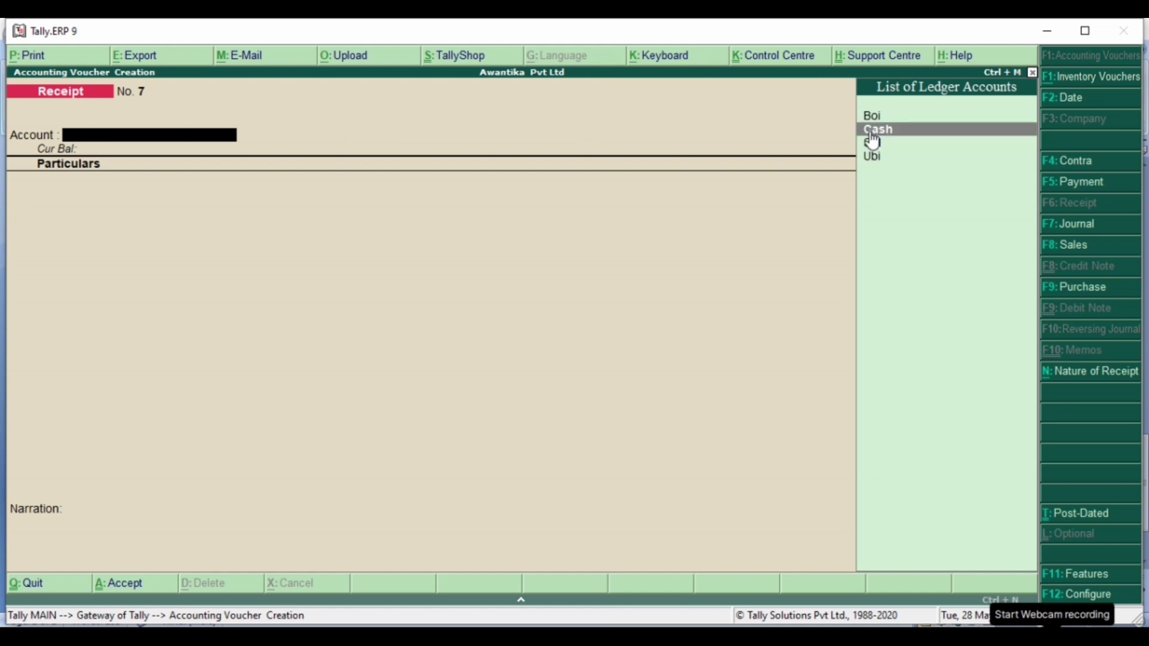
pyautogui.press('Return')
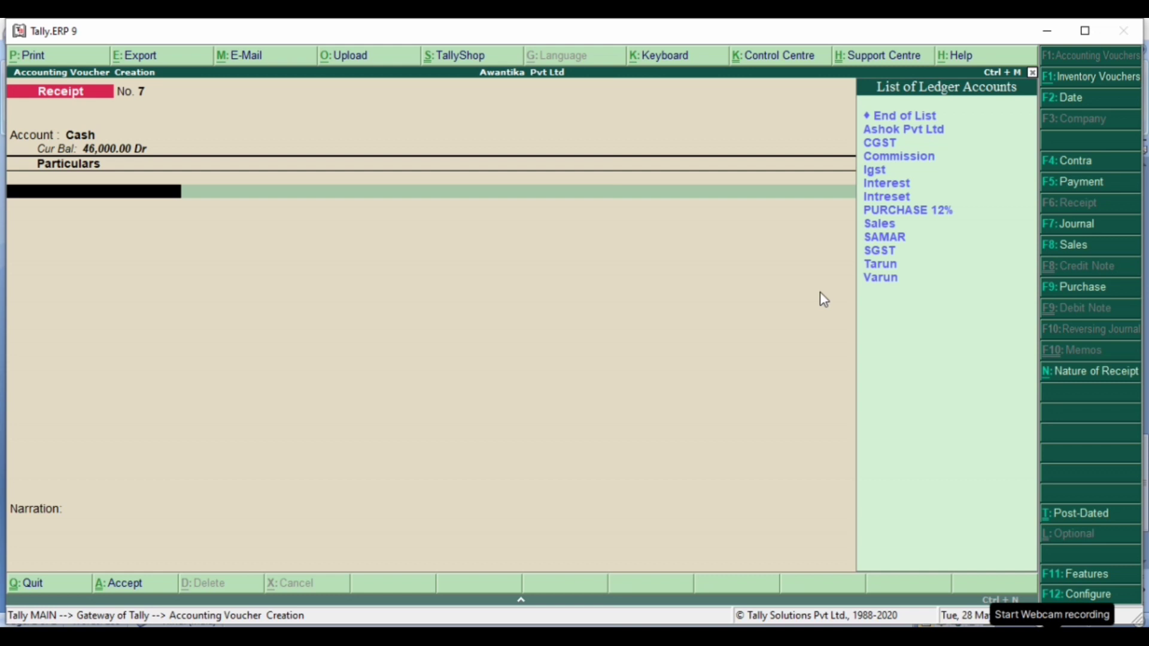
pyautogui.click(896, 159)
pyautogui.press('Return')
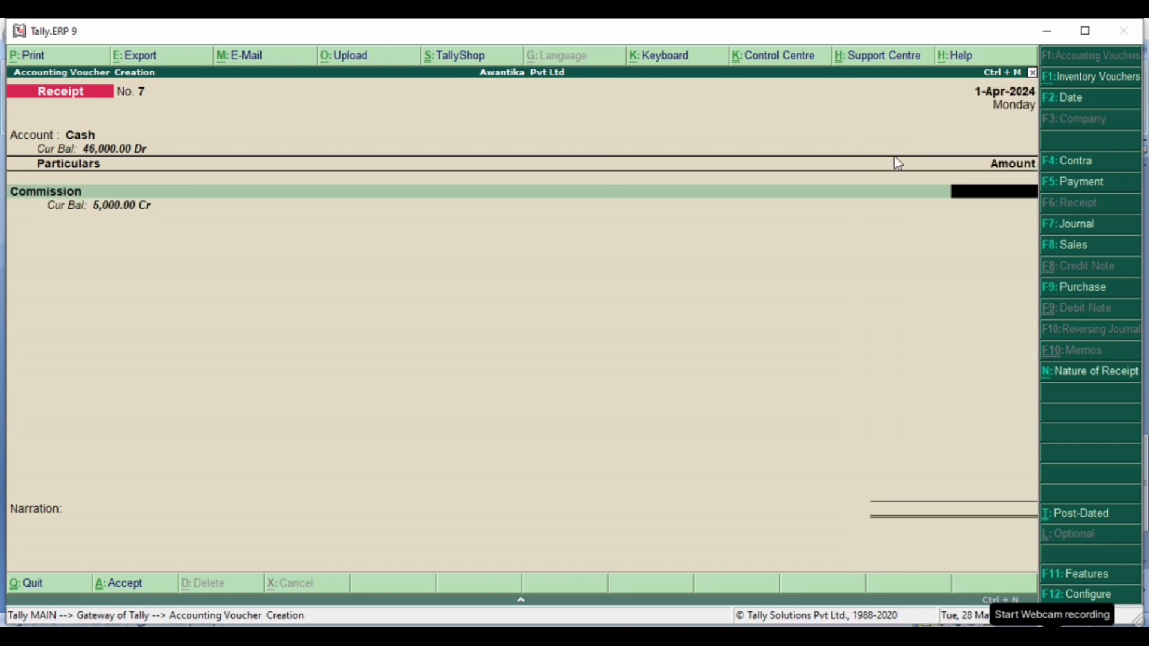
pyautogui.write('5000')
pyautogui.press('Return')
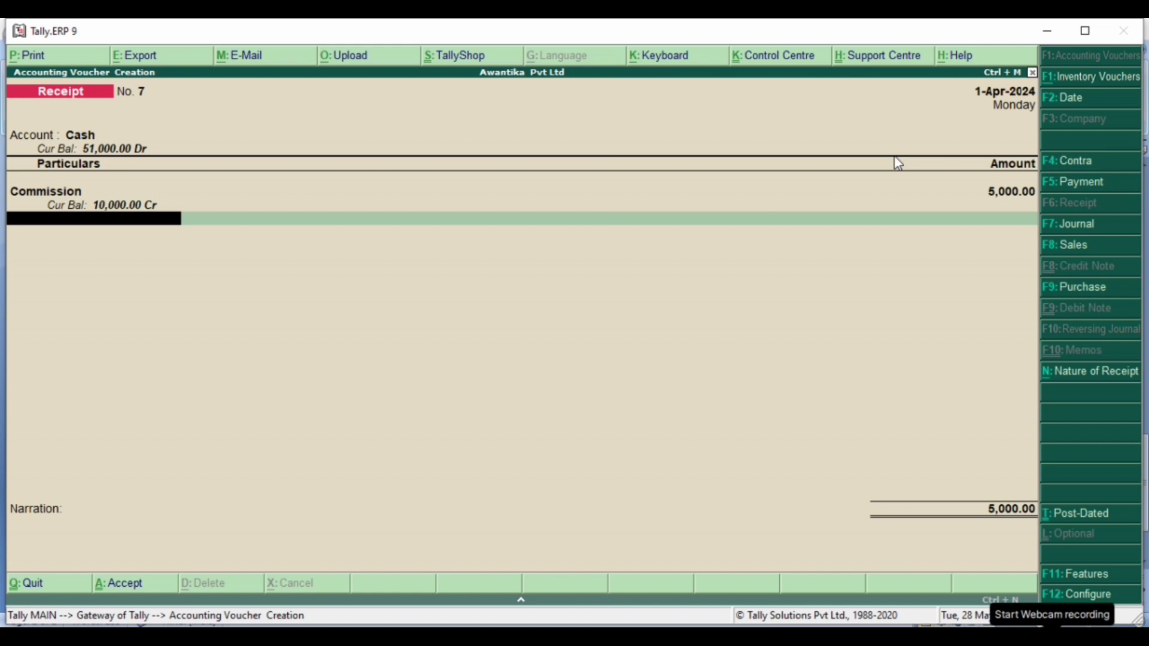
# - Add the Interest ledger with an amount of 3000 as the second line of the receipt voucher
pyautogui.press('space')
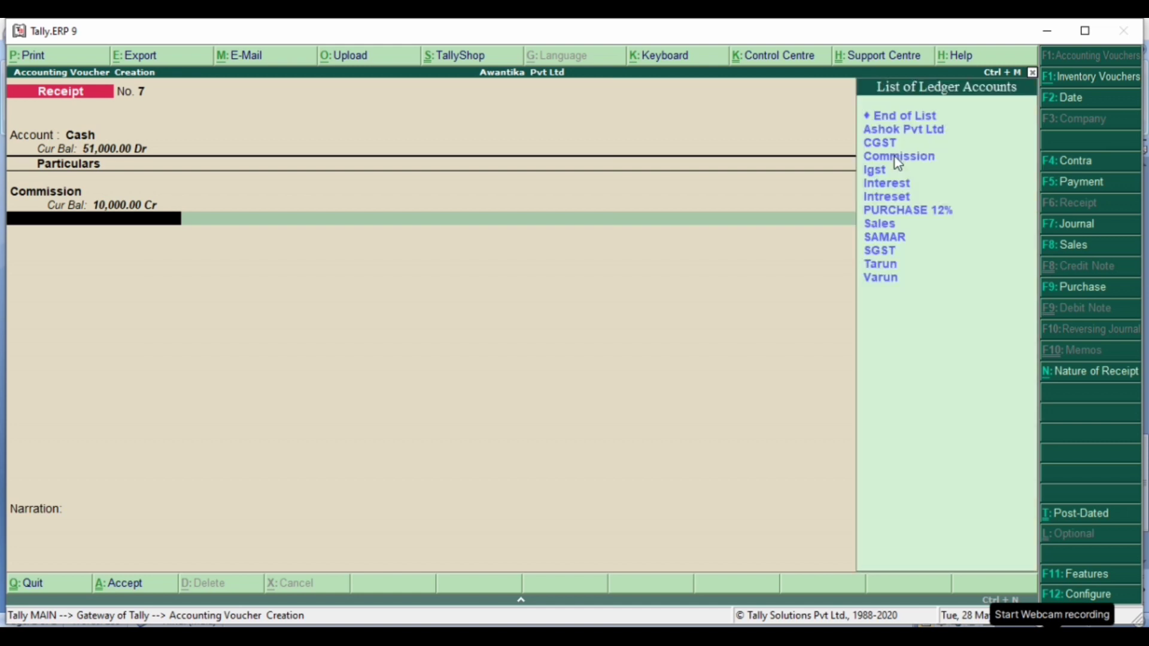
pyautogui.click(891, 184)
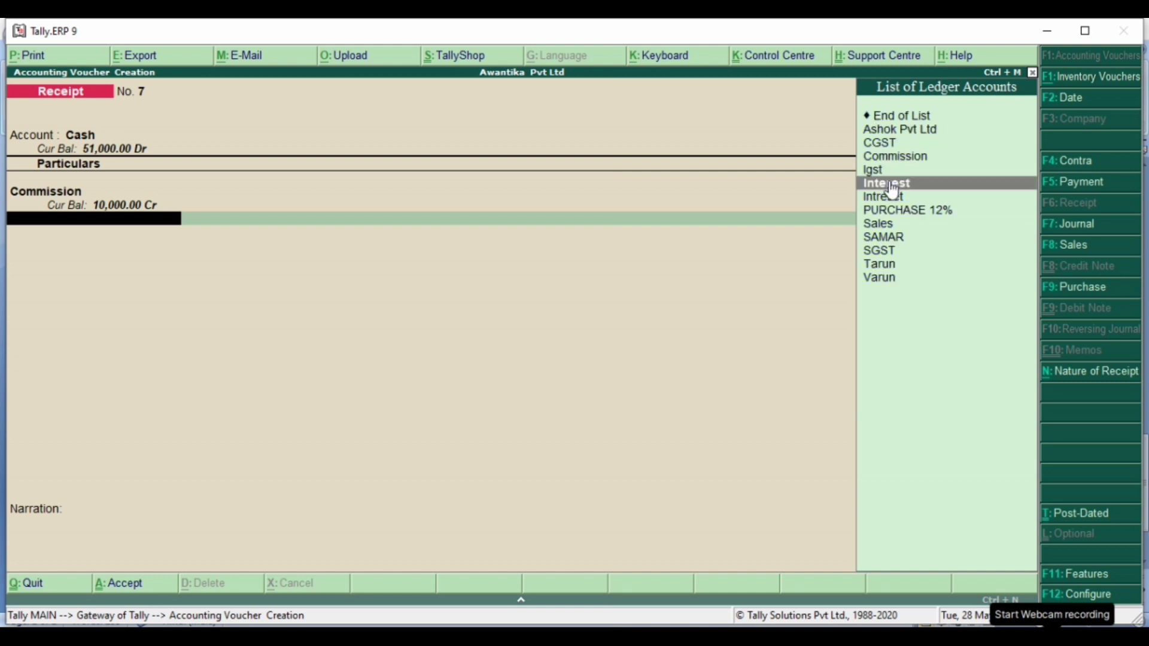
pyautogui.click(890, 183)
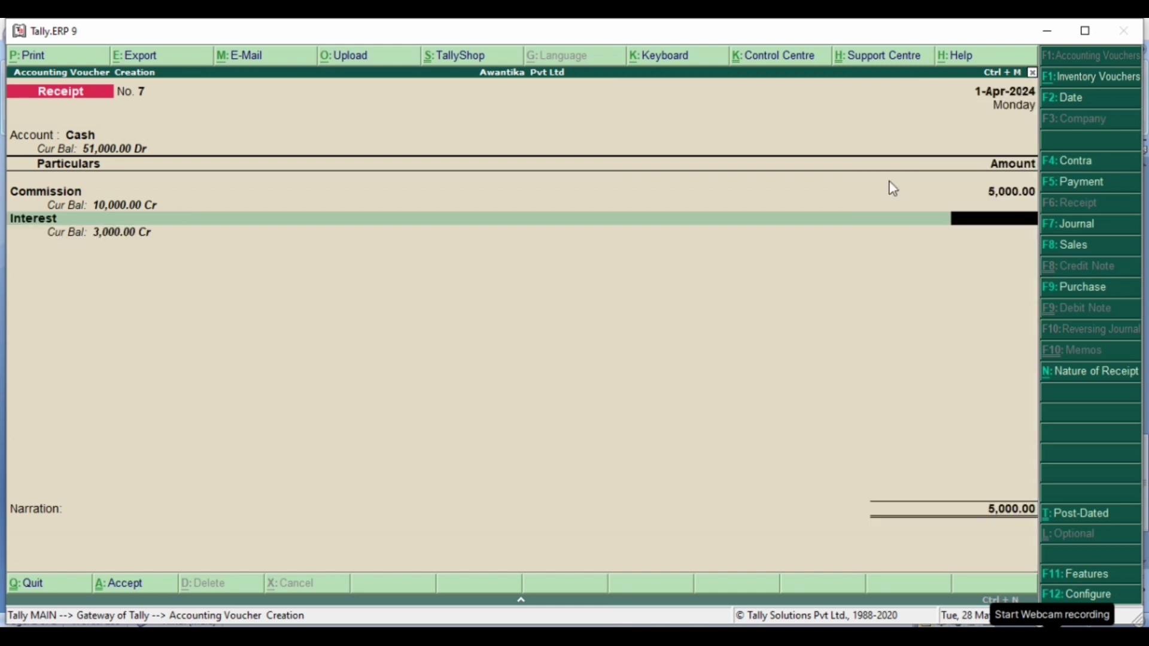
pyautogui.write('3000')
pyautogui.press('Return')
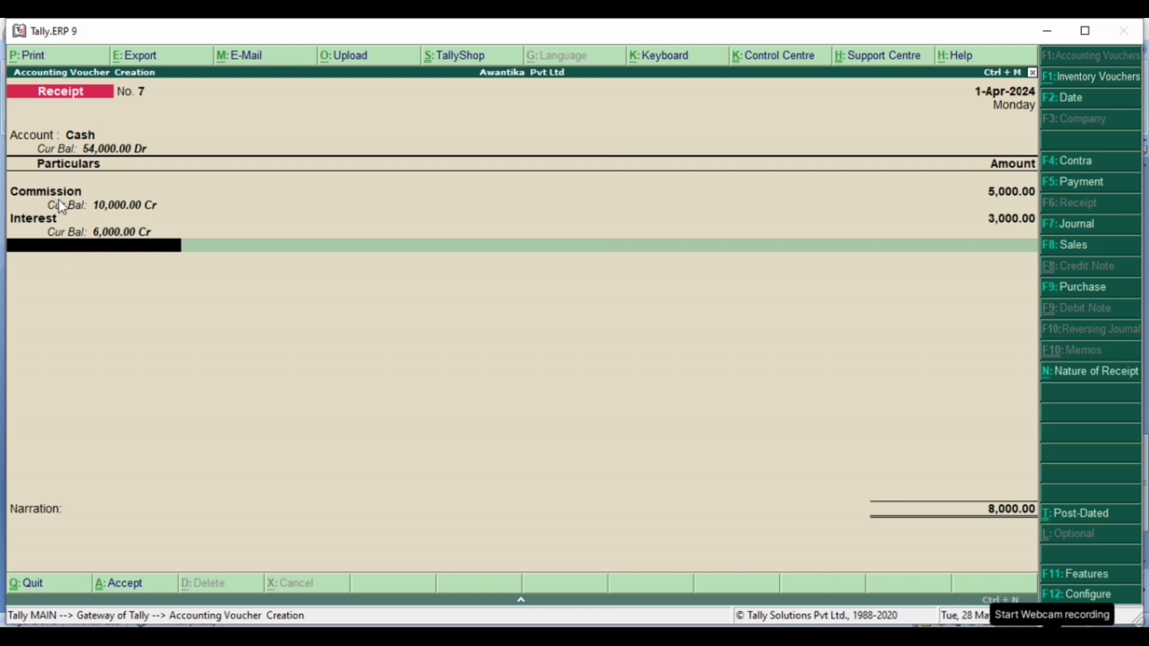
pyautogui.hotkey('alt', 'c')
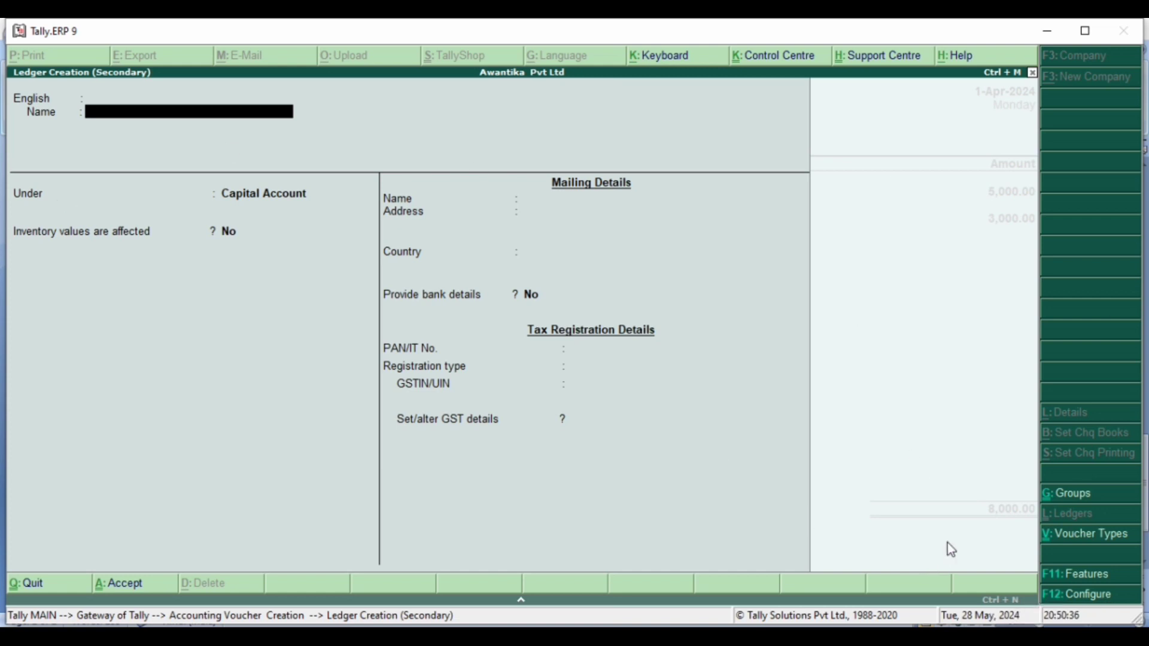
pyautogui.press('Escape')
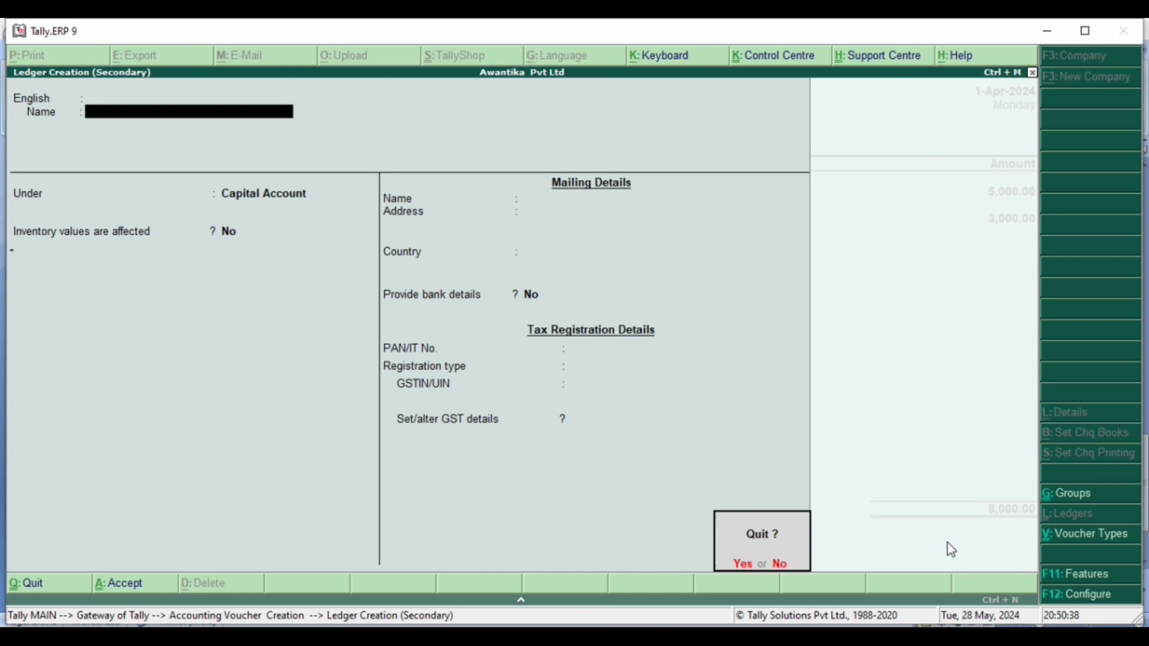
pyautogui.press('y')
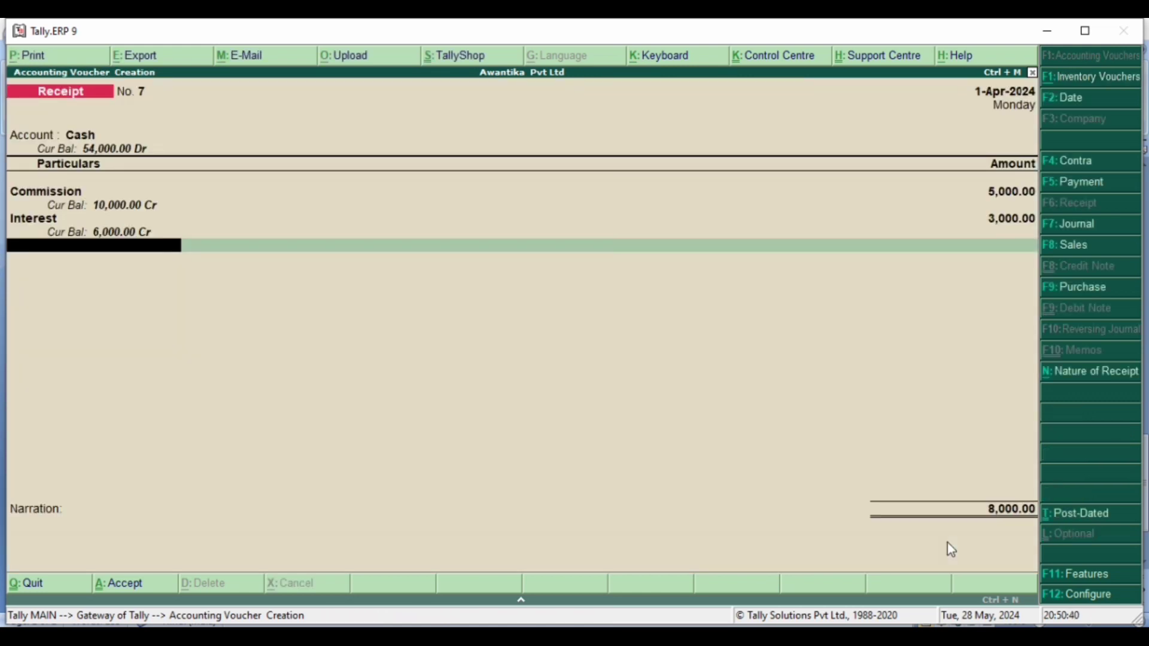